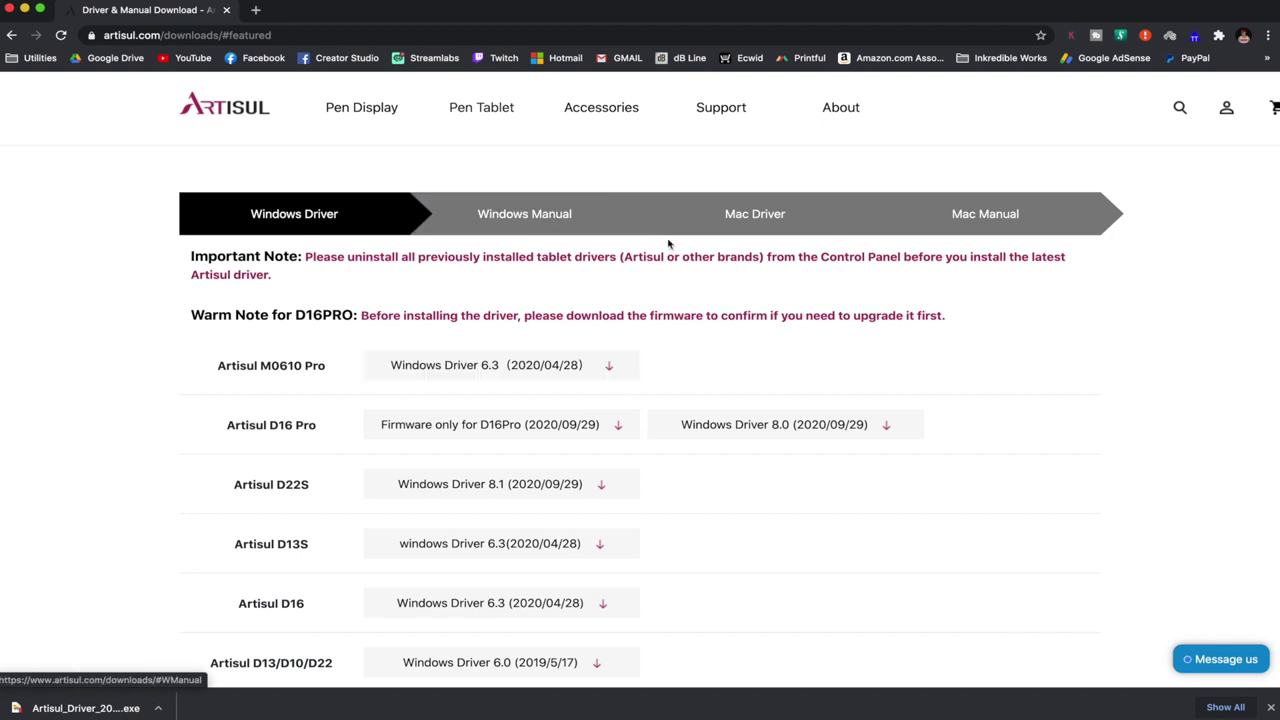
# Step: Download the English Version 1.0 Mac manual for the M0610 Pro
pyautogui.click(757, 222)
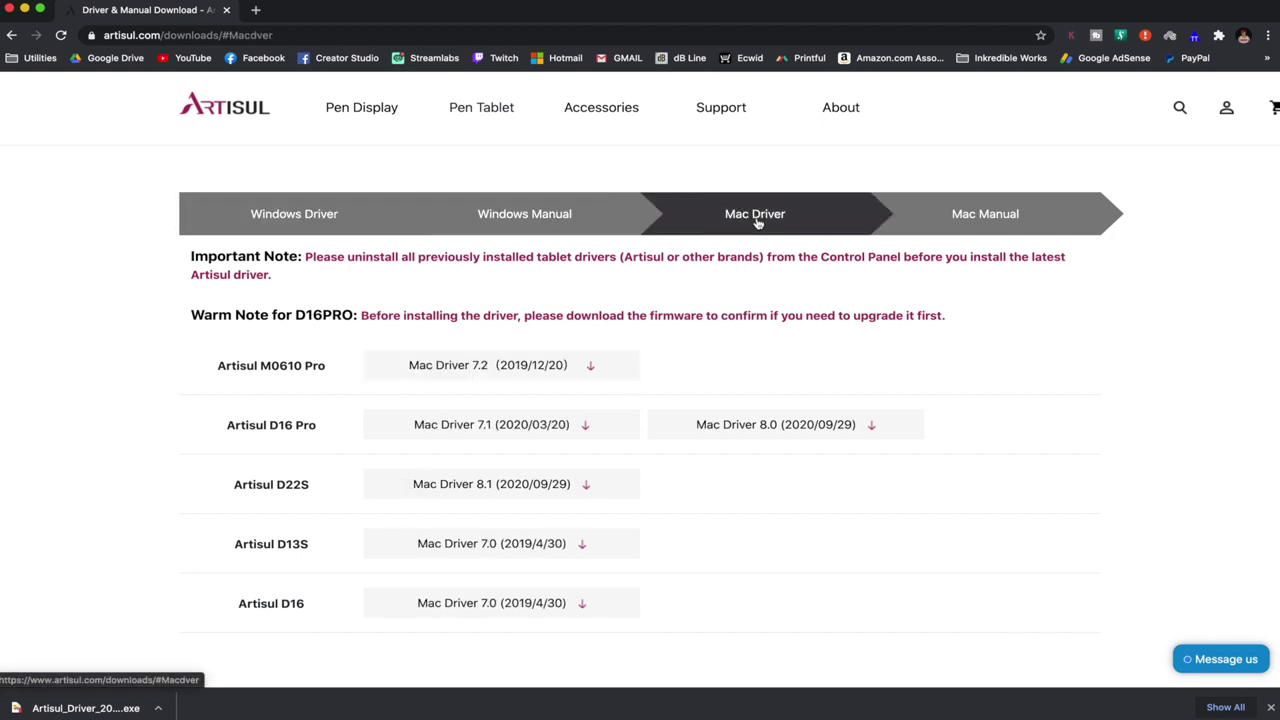
pyautogui.click(580, 230)
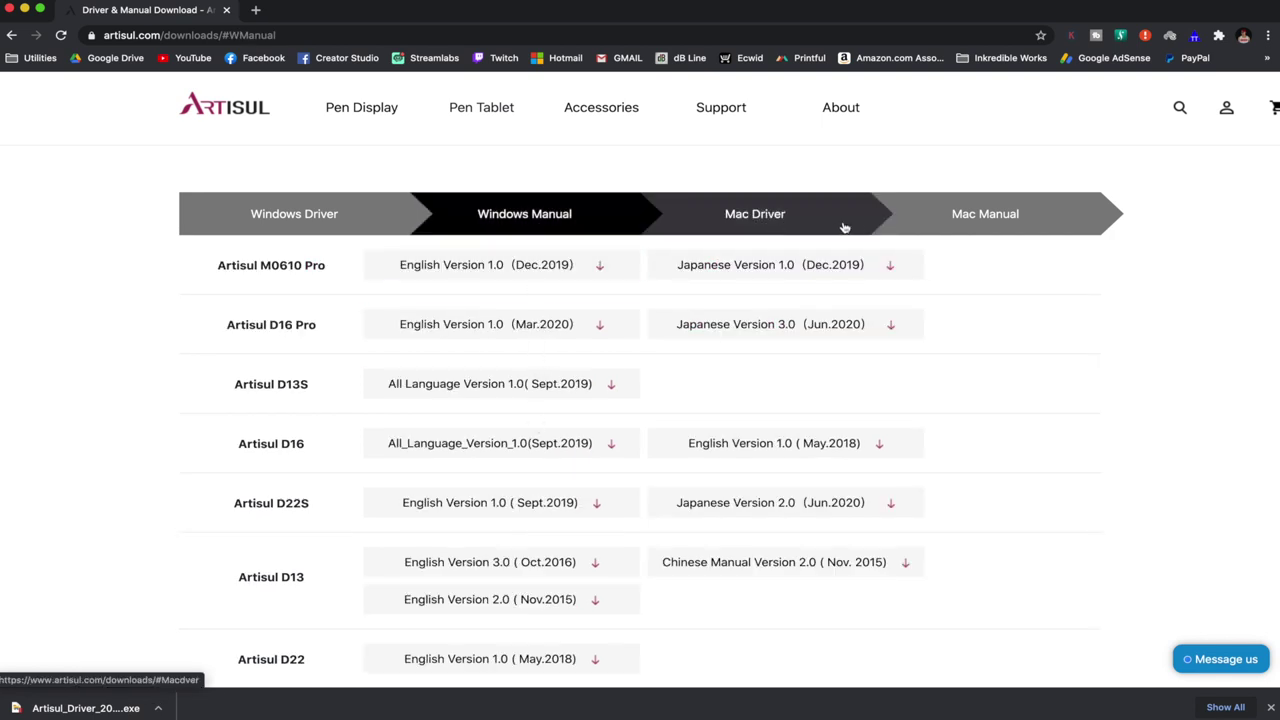
pyautogui.click(1000, 232)
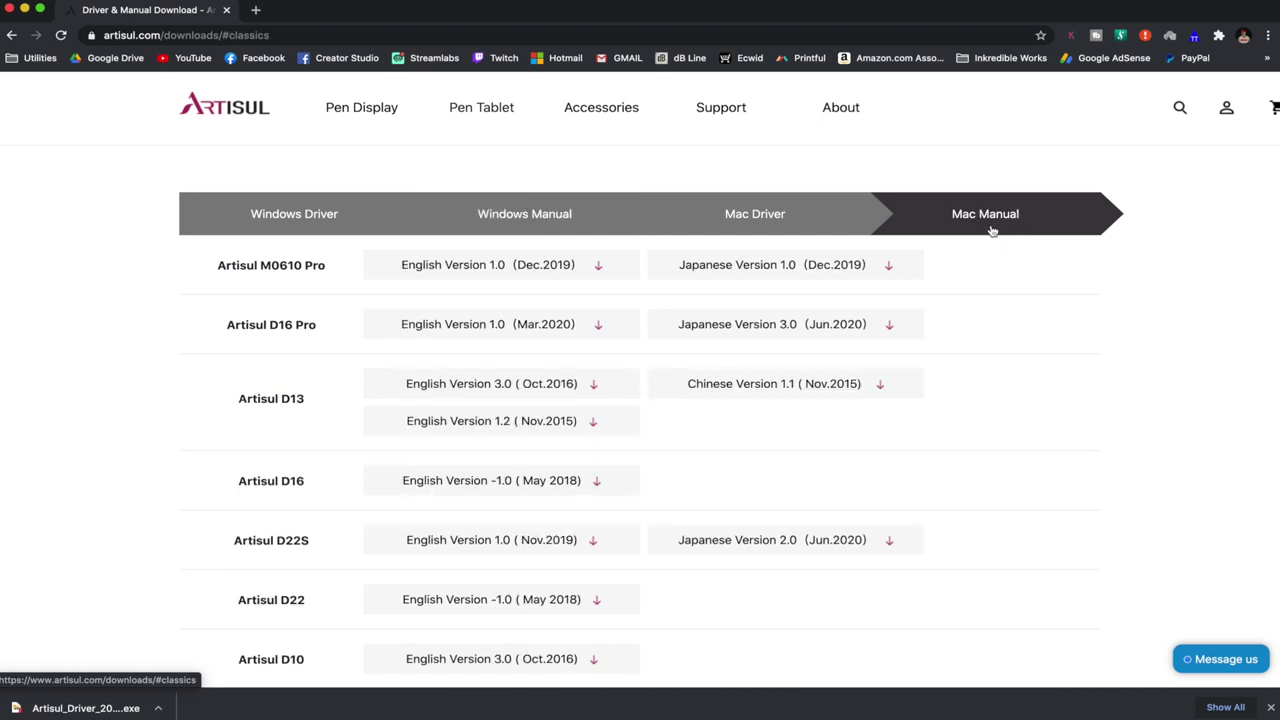
pyautogui.click(600, 268)
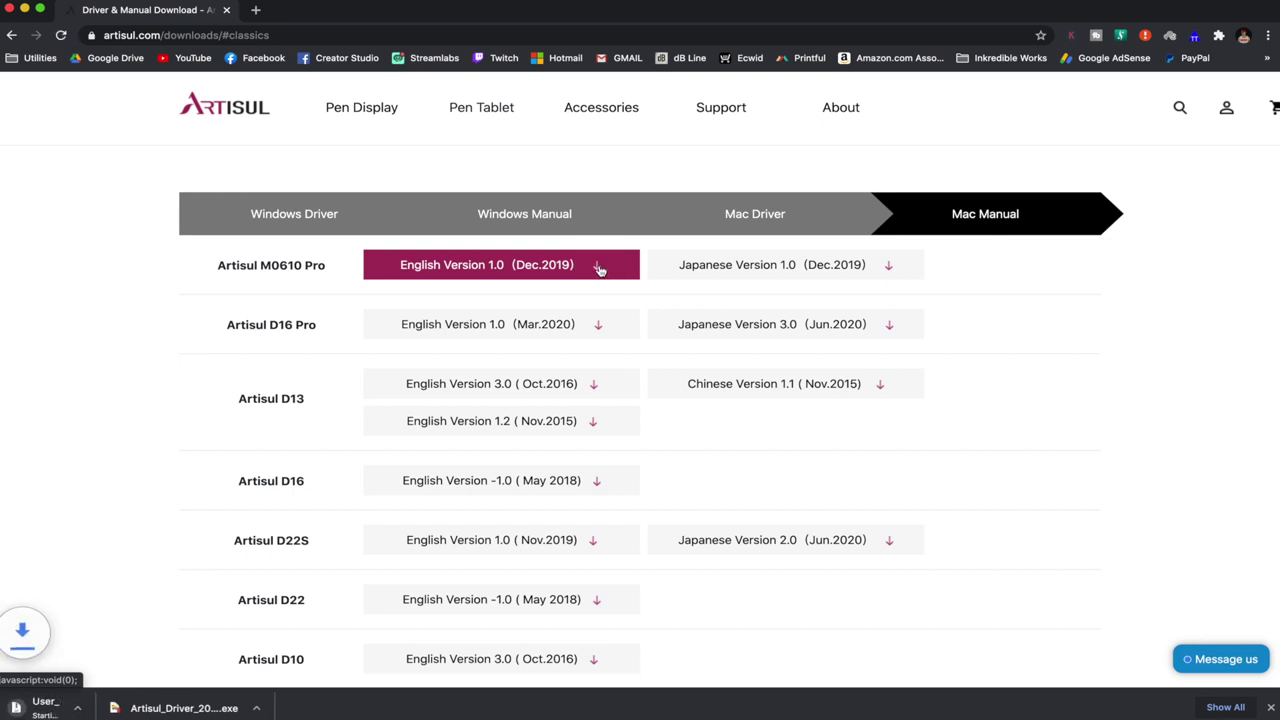
# Step: Download Mac Driver 7.2 for the M0610 Pro and open it from the download bar
pyautogui.click(762, 218)
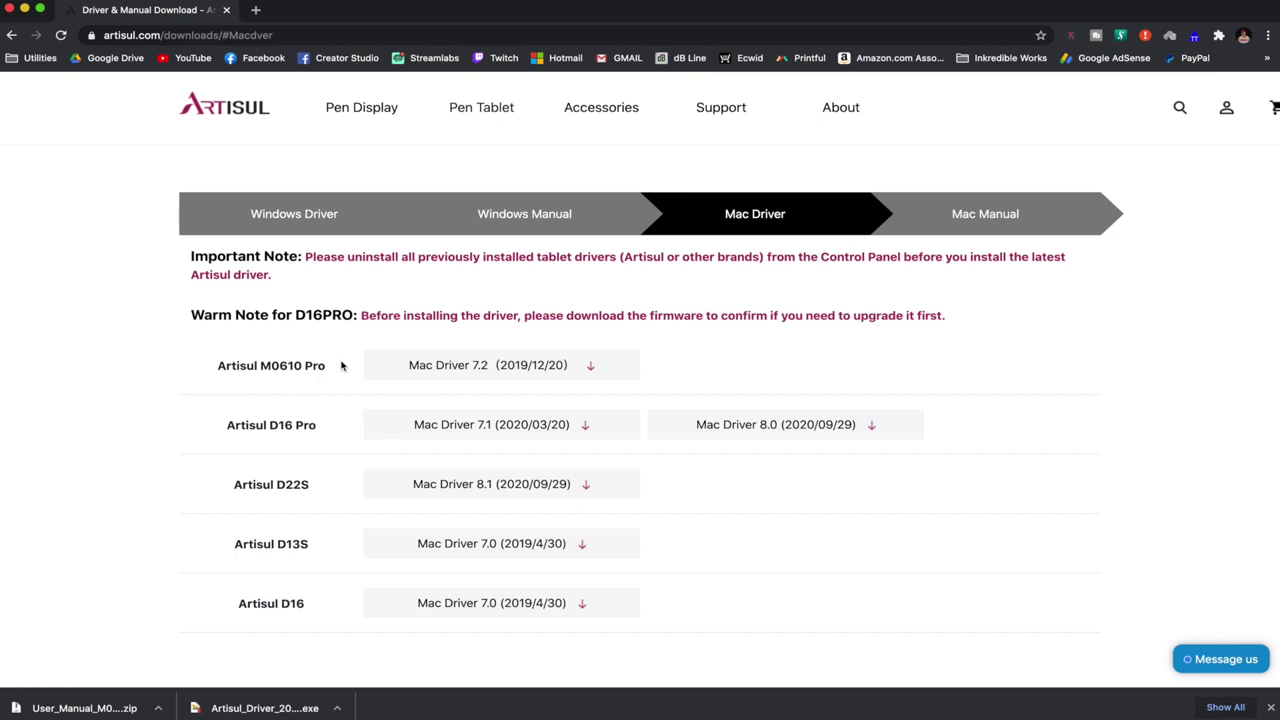
pyautogui.click(590, 368)
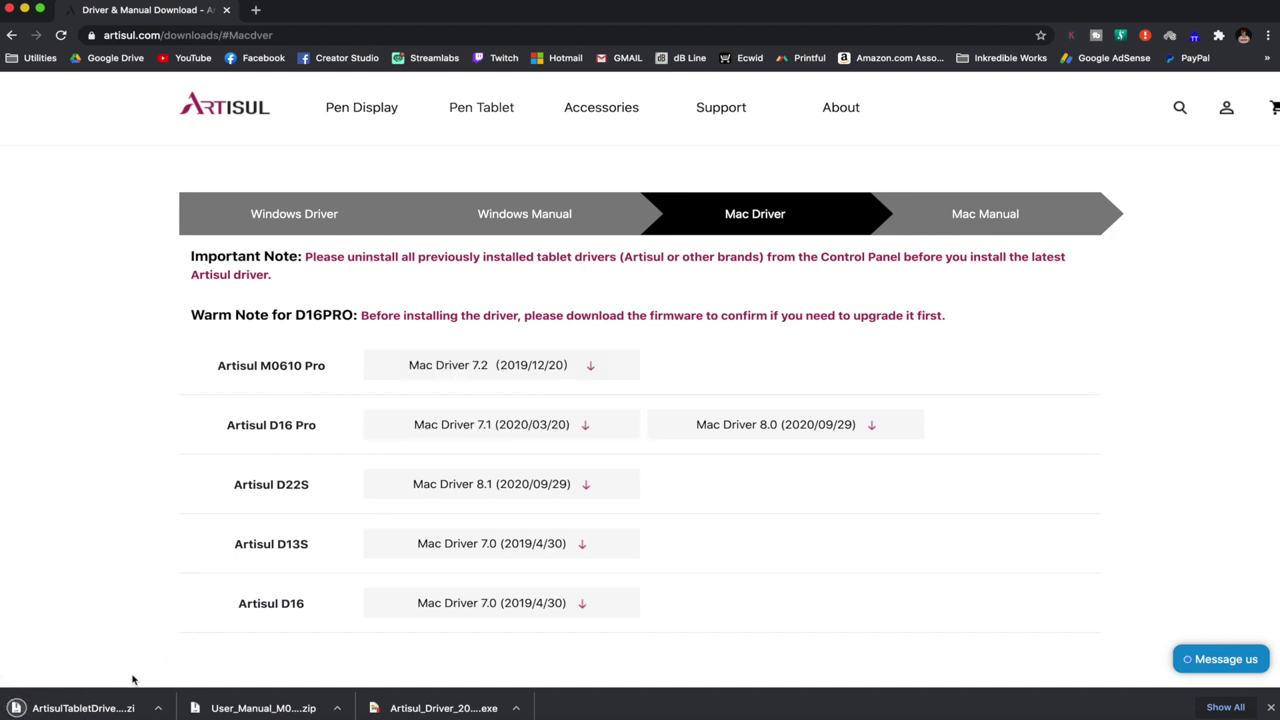
pyautogui.click(95, 712)
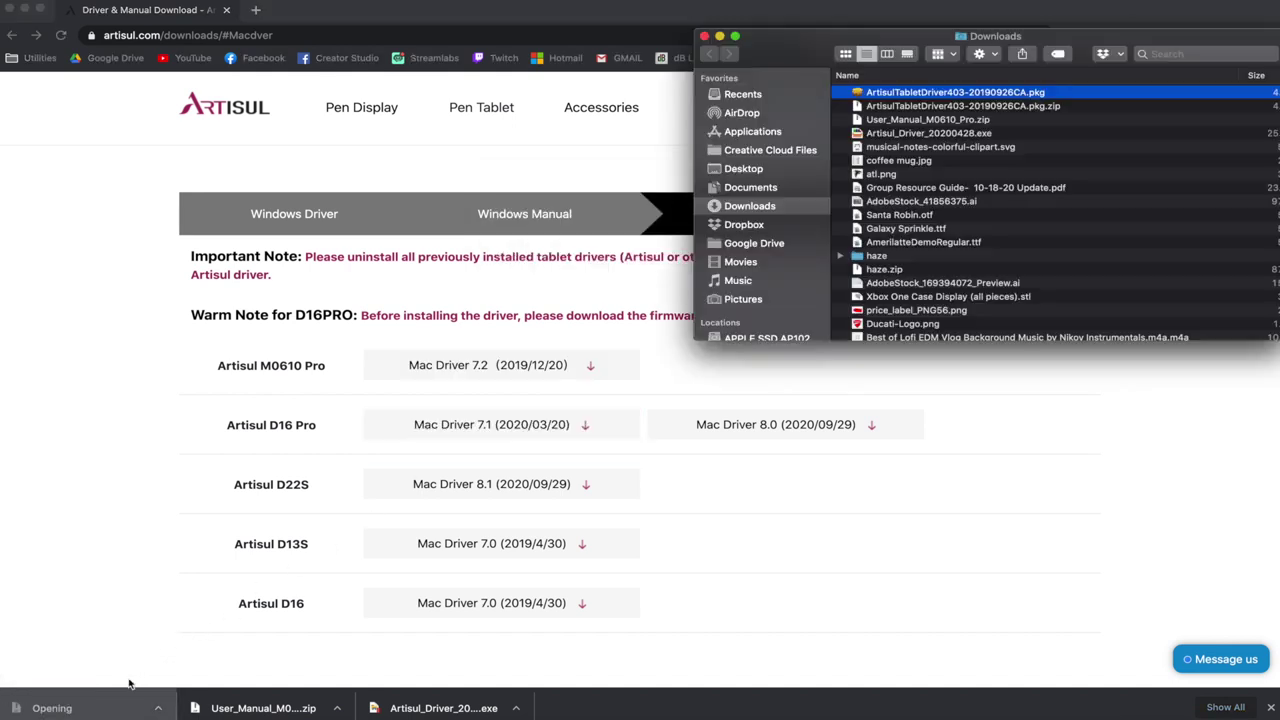
# Step: Use Security & Privacy's Open Anyway to allow the blocked ArtisulTabletDriver403 .pkg to open
pyautogui.doubleClick(925, 94)
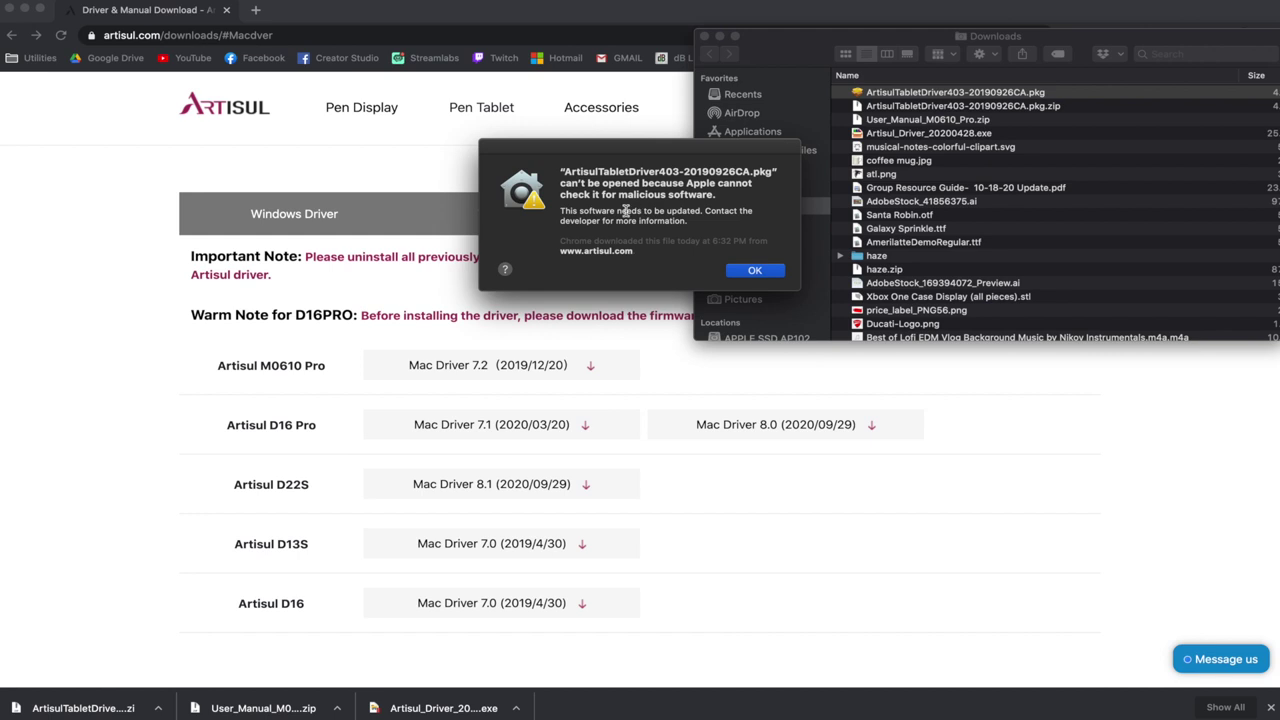
pyautogui.click(746, 276)
pyautogui.moveTo(857, 710)
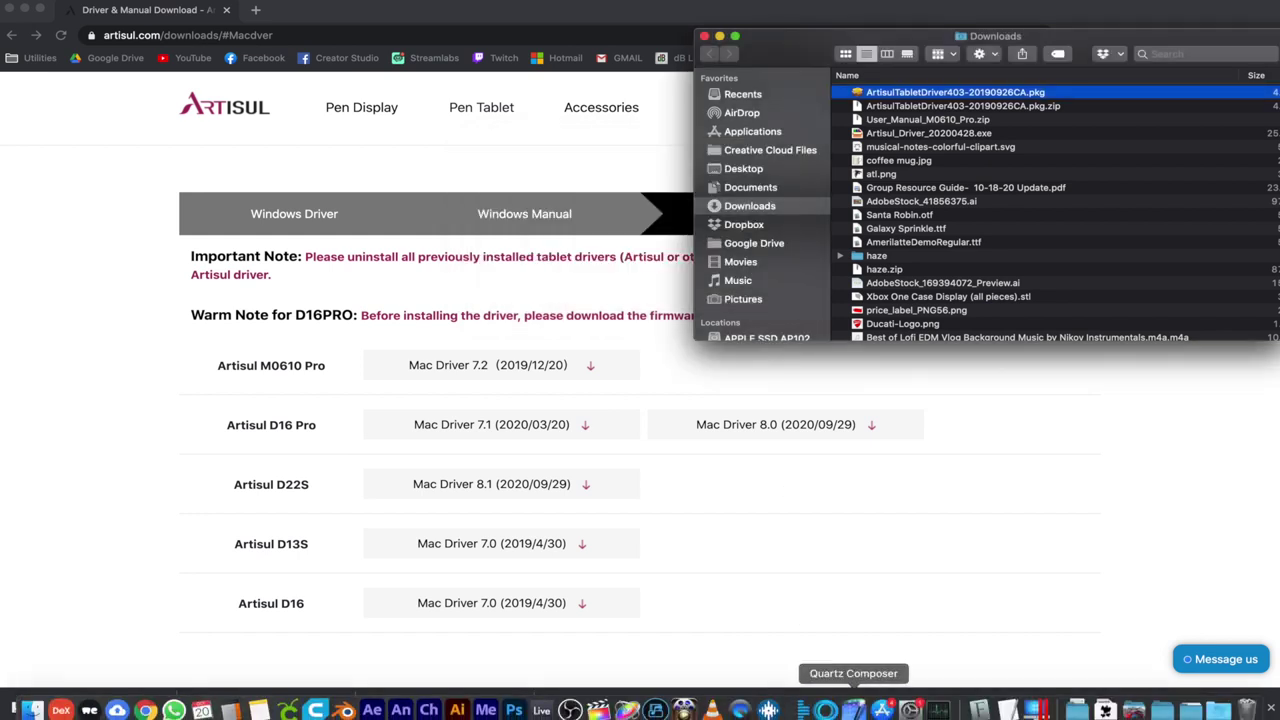
pyautogui.click(910, 710)
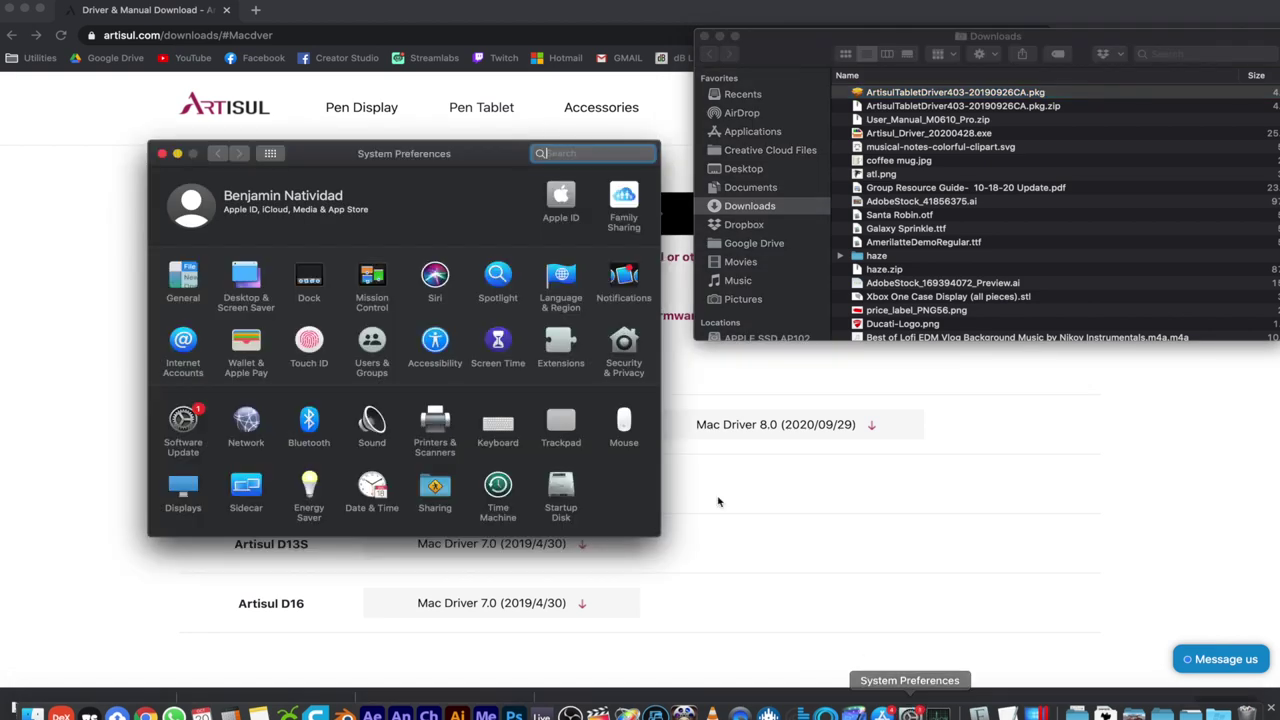
pyautogui.click(625, 345)
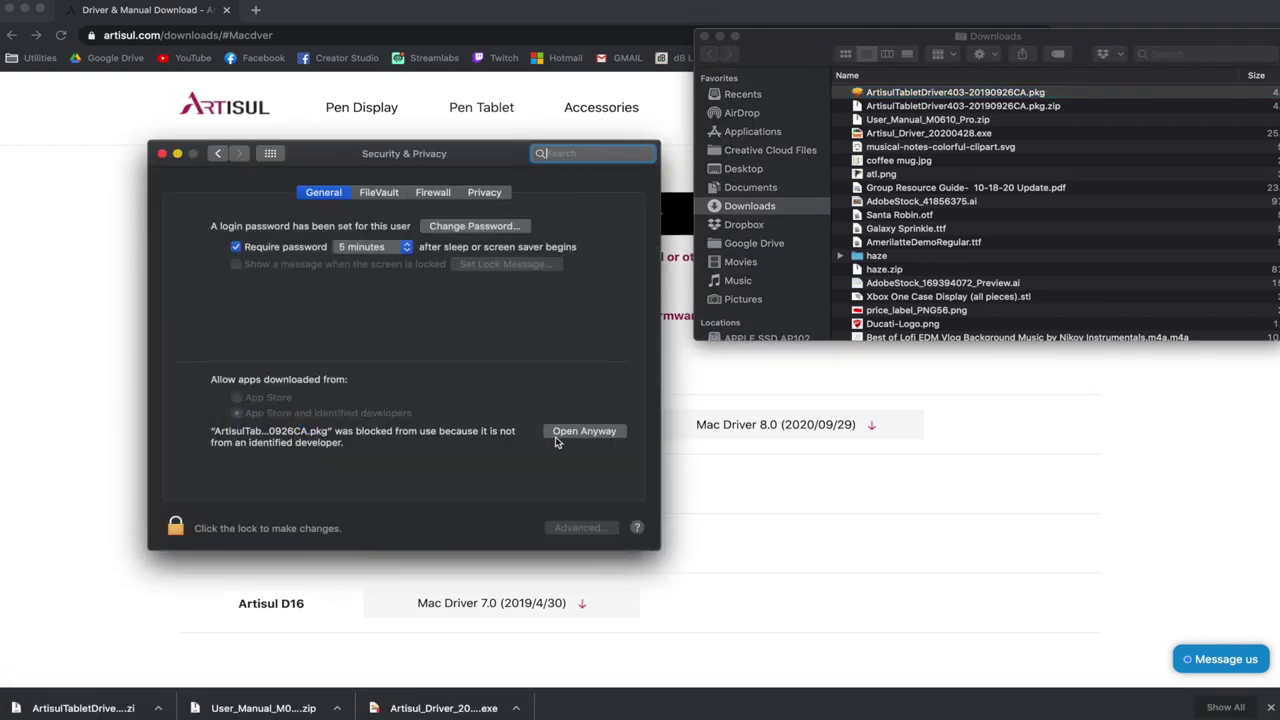
pyautogui.click(584, 431)
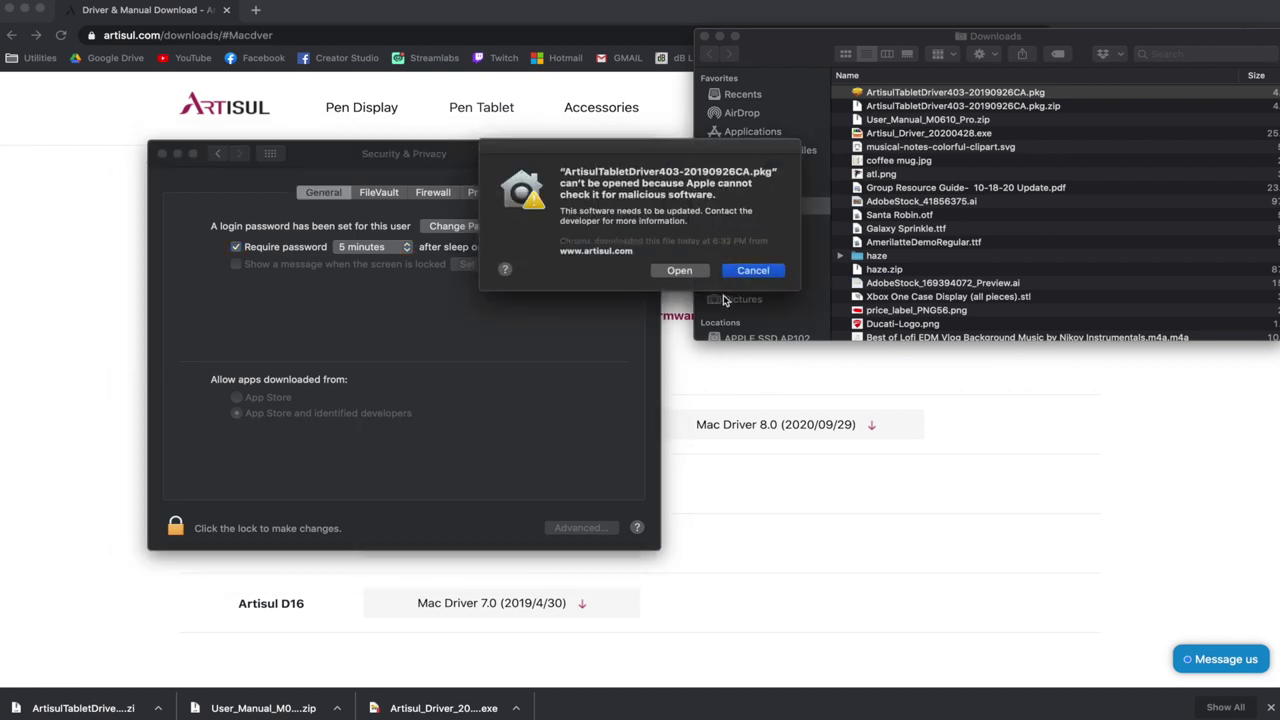
pyautogui.click(690, 272)
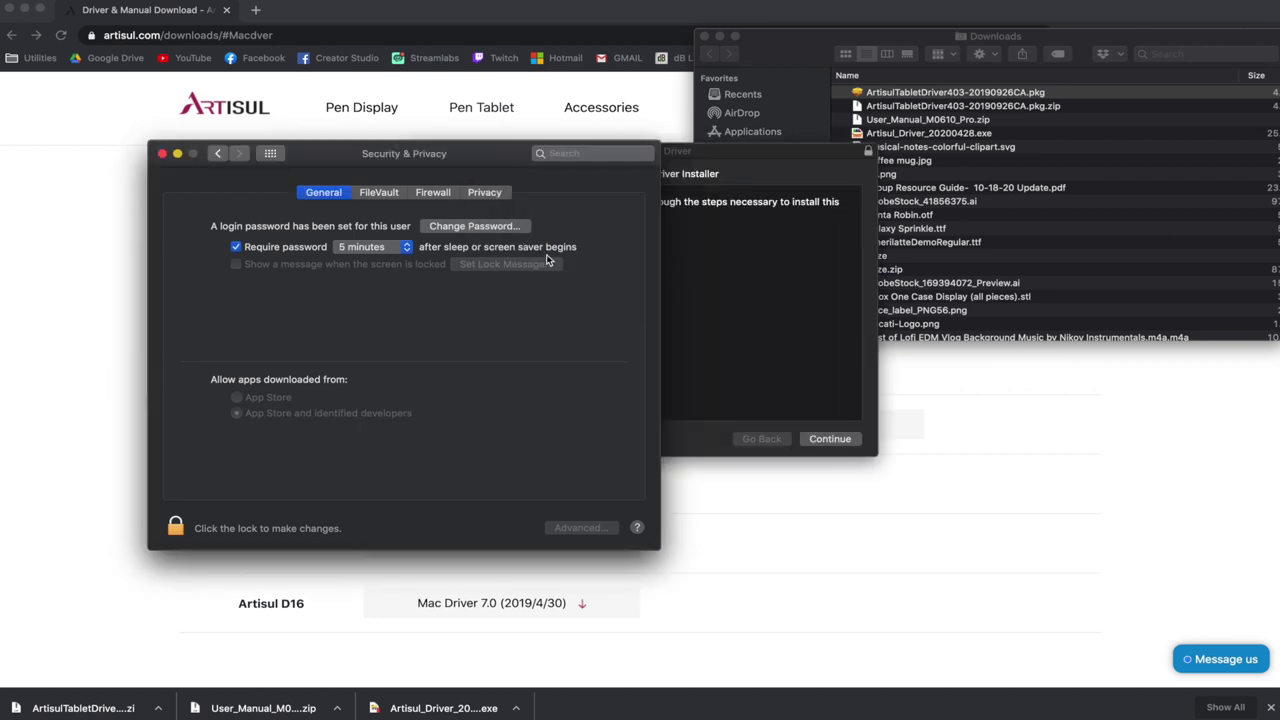
# Step: Install the tablet driver, centre the Artisul Setting window showing version 4.03, and minimize Chrome
pyautogui.click(160, 155)
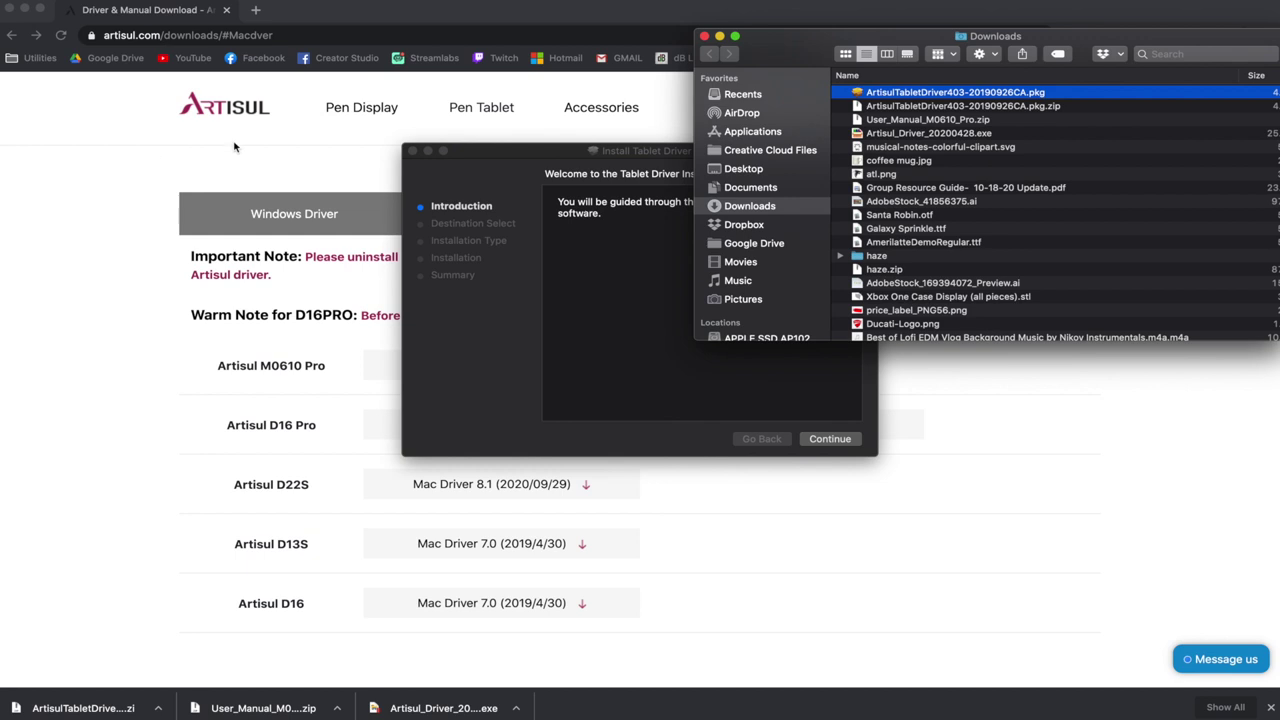
pyautogui.click(517, 182)
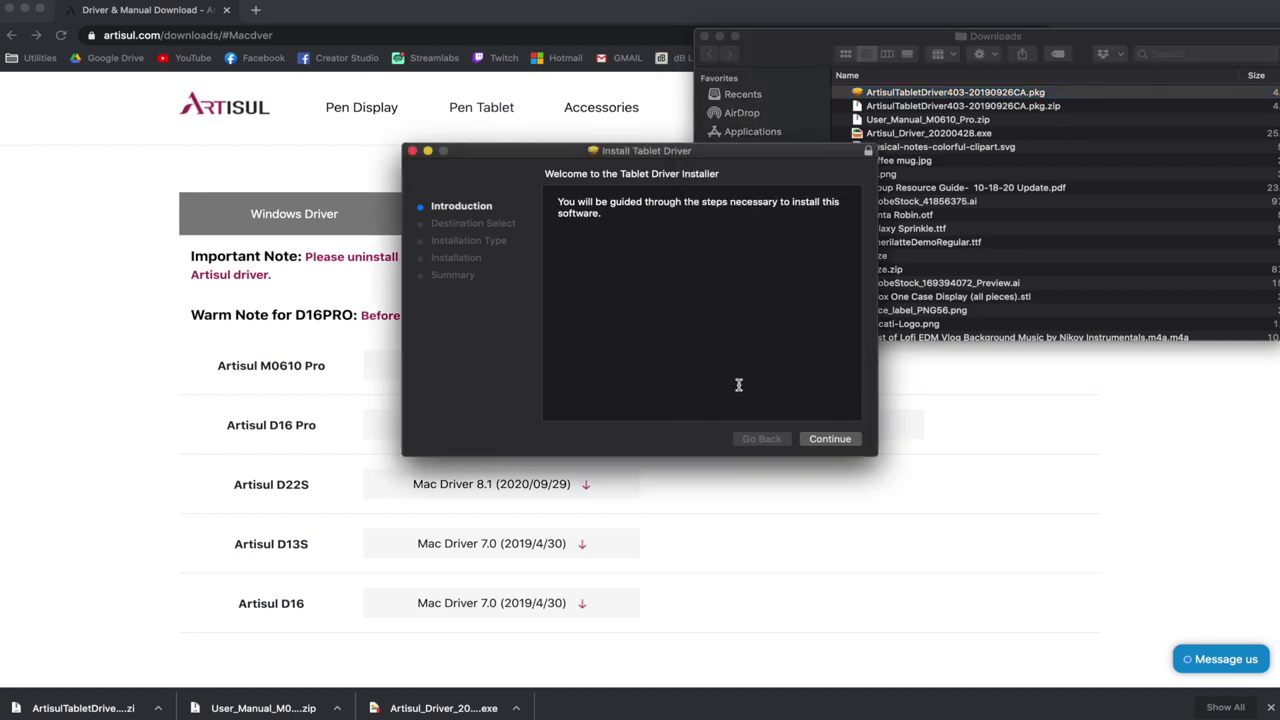
pyautogui.click(830, 439)
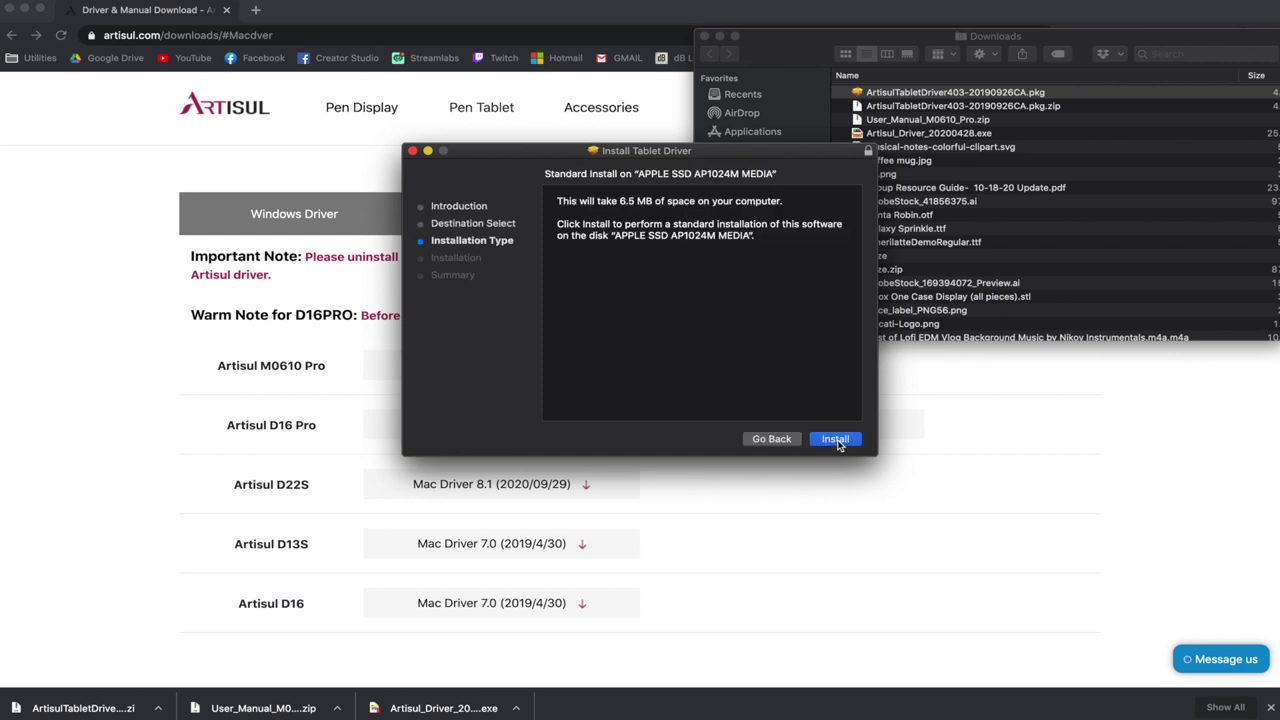
pyautogui.click(830, 439)
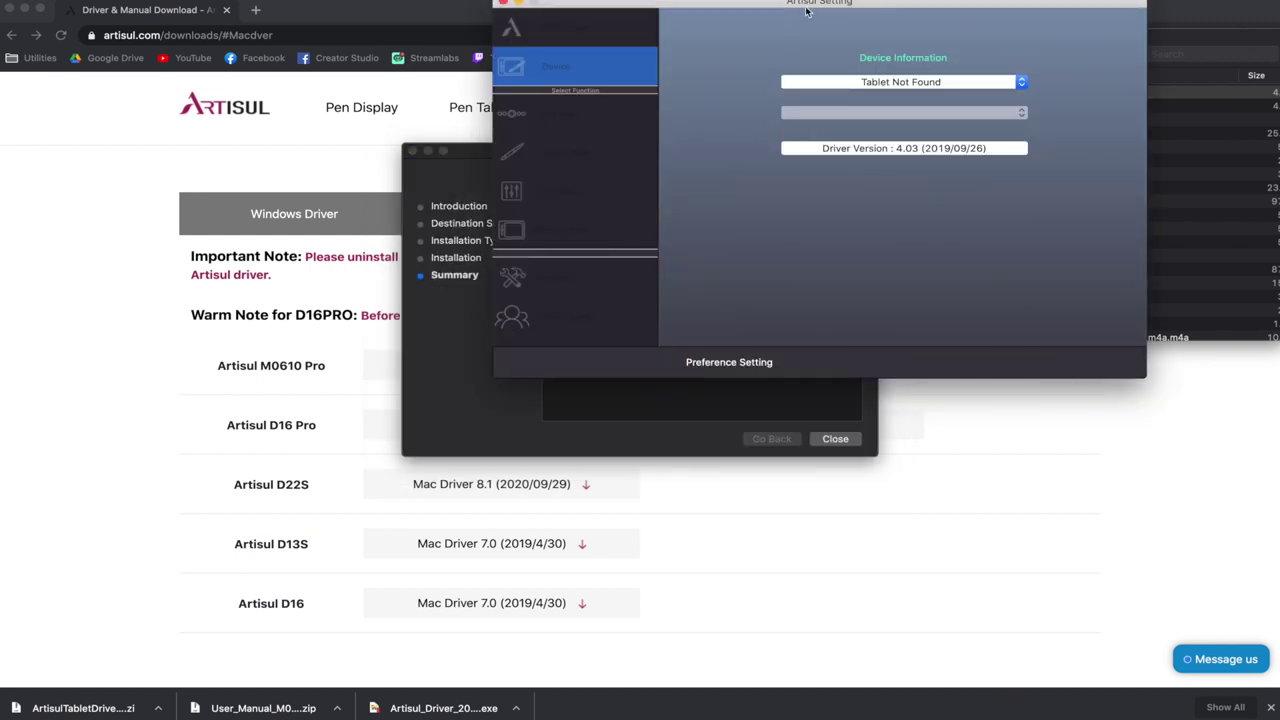
pyautogui.moveTo(687, 7); pyautogui.dragTo(520, 119)
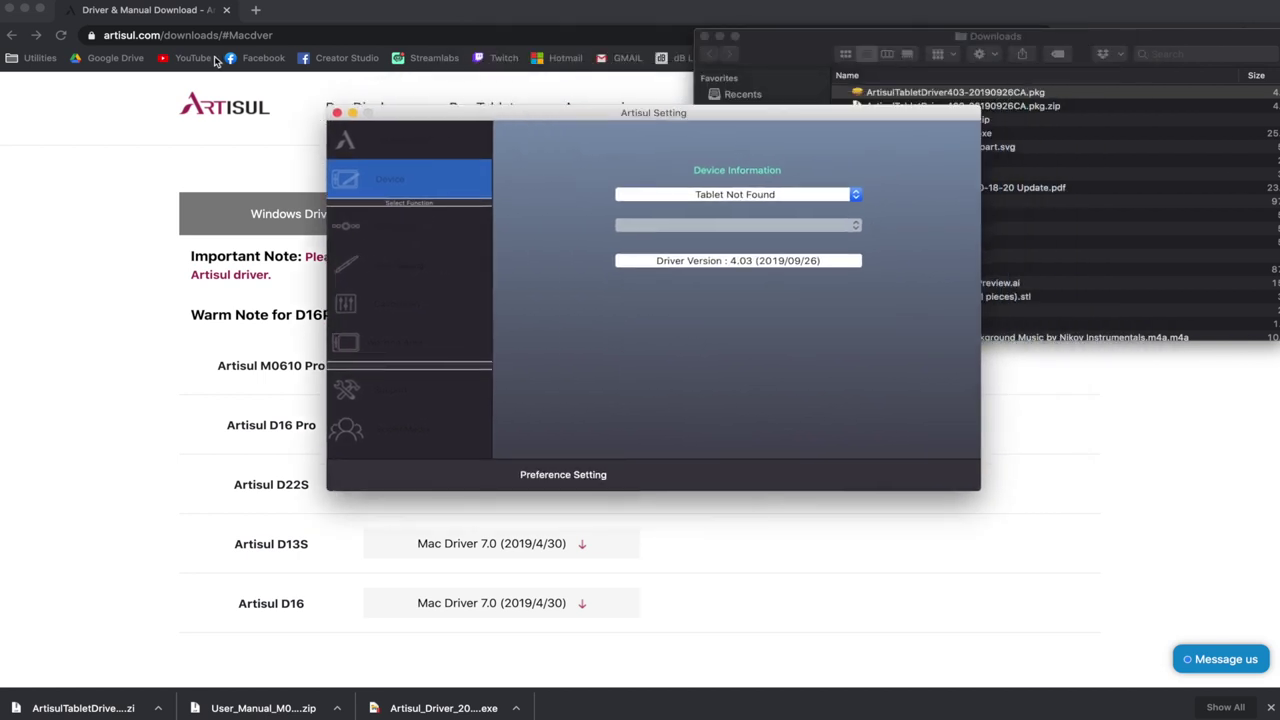
pyautogui.click(25, 9)
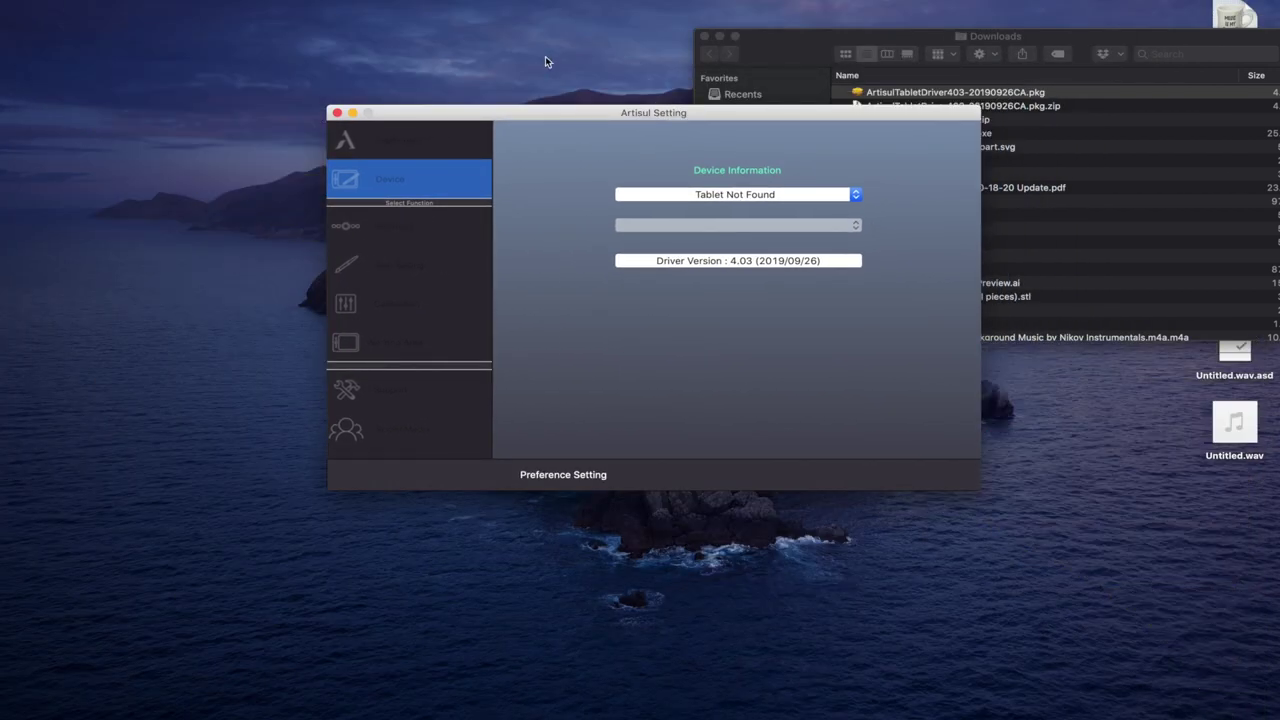
# Step: Close the Downloads window and confirm ARTISUL M0610_Pro is selected as the detected tablet
pyautogui.click(704, 37)
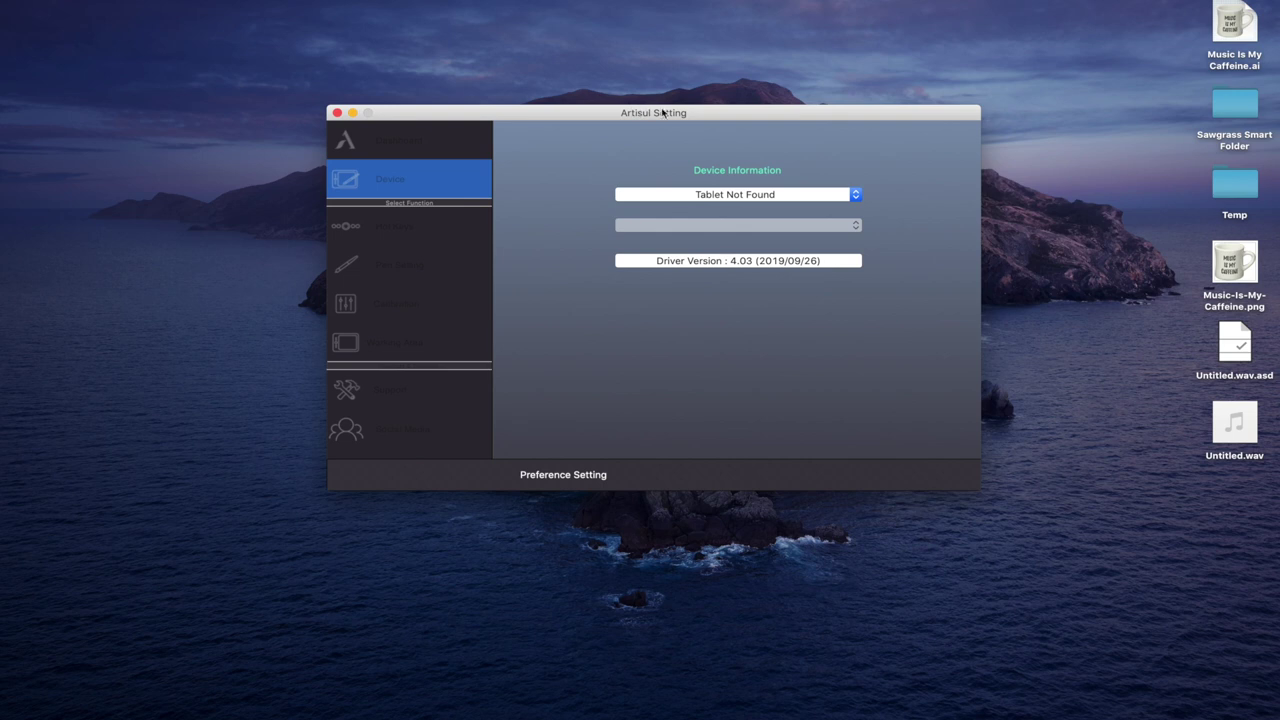
pyautogui.moveTo(662, 113); pyautogui.dragTo(634, 141)
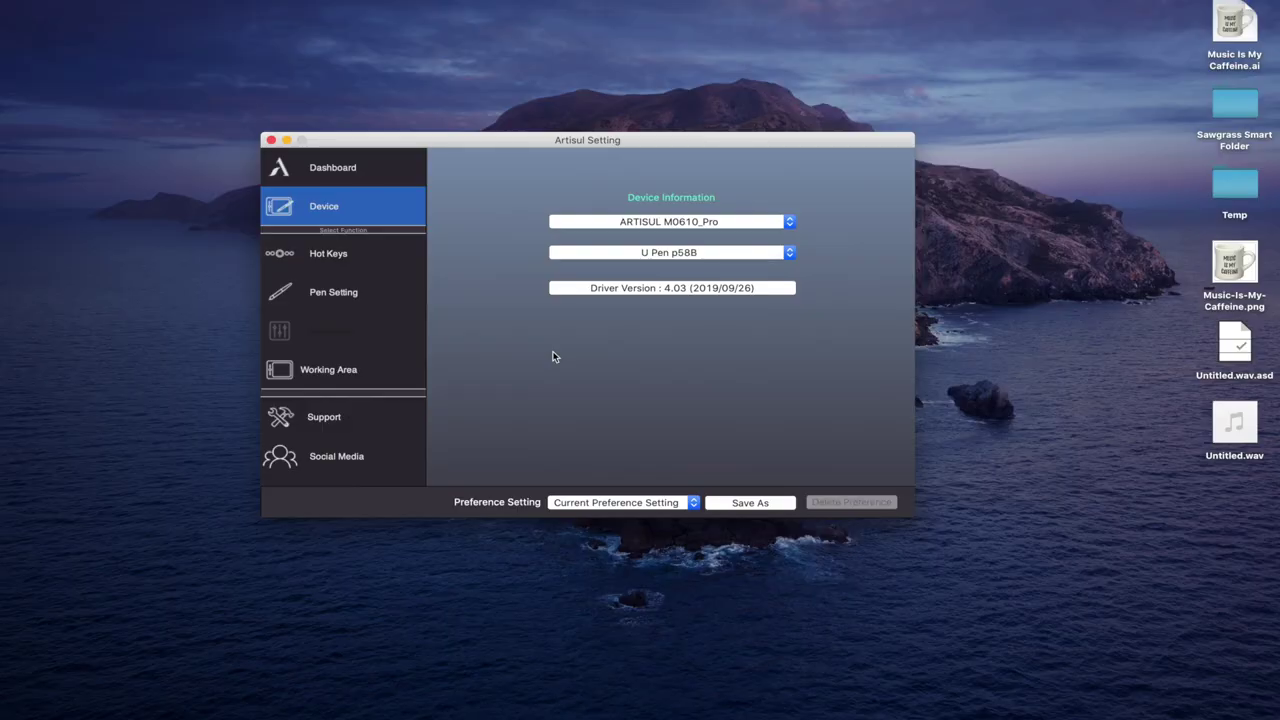
pyautogui.click(339, 179)
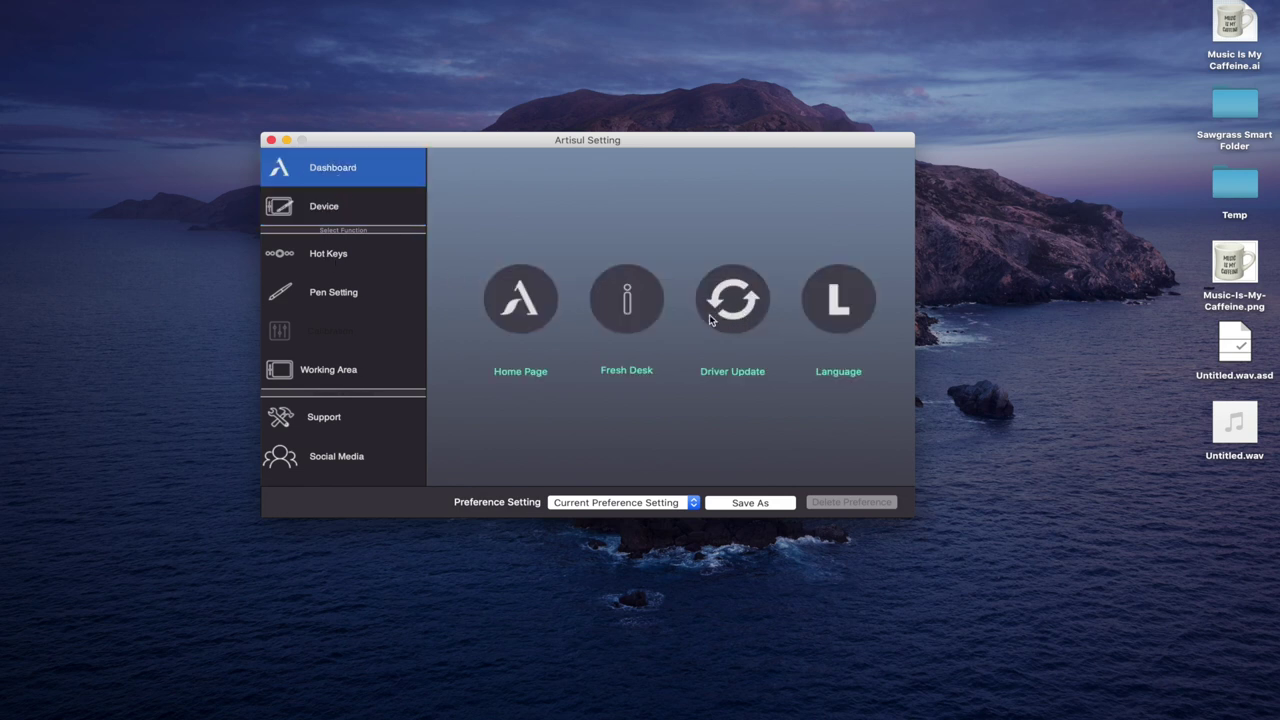
pyautogui.click(316, 208)
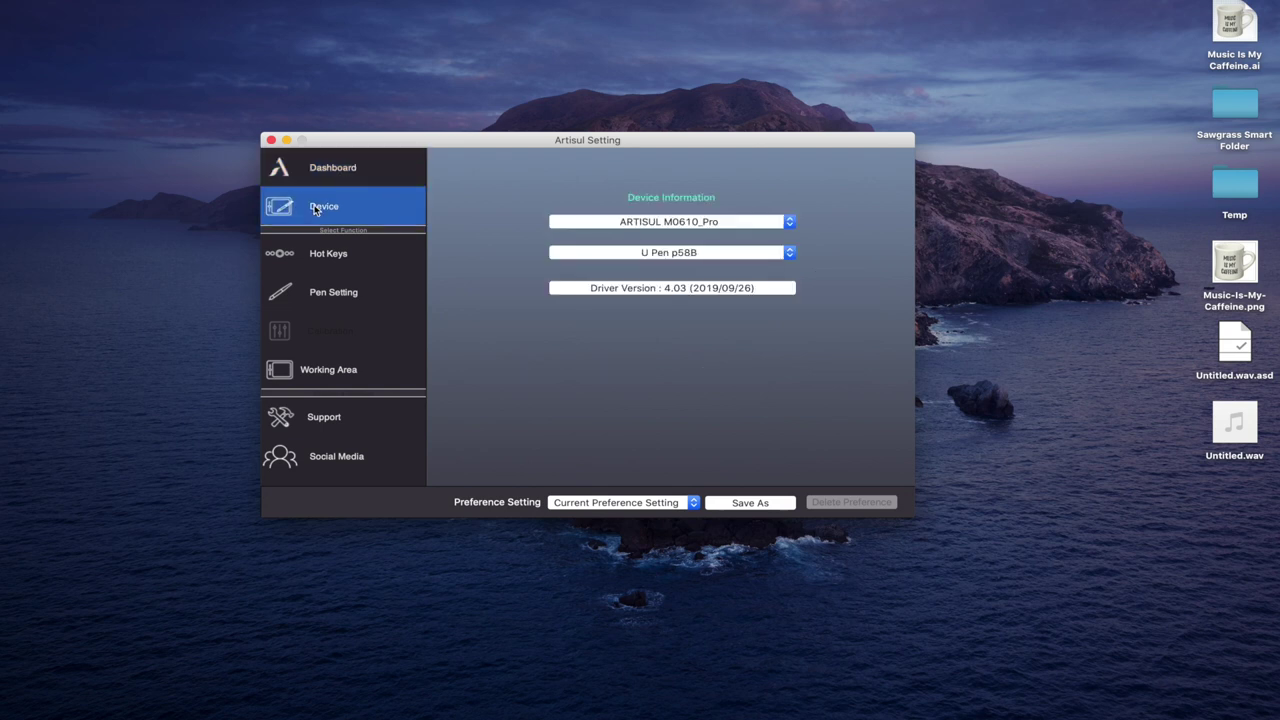
pyautogui.click(758, 224)
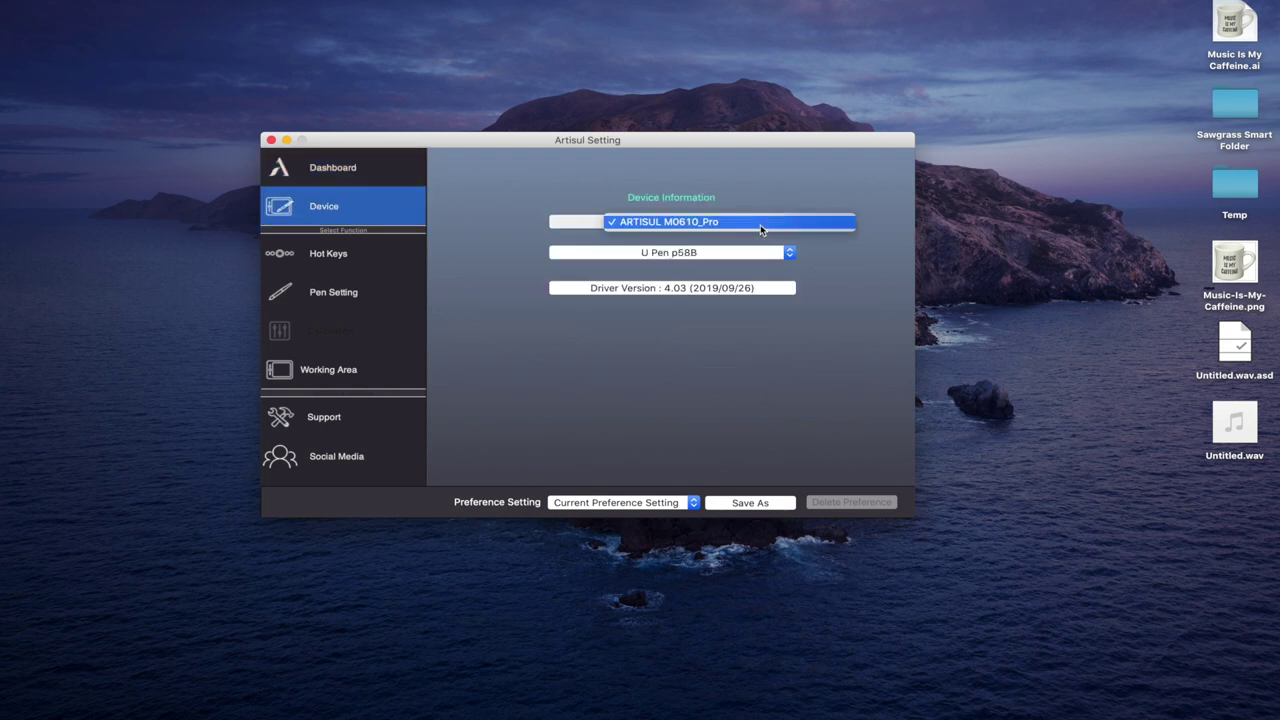
pyautogui.click(758, 201)
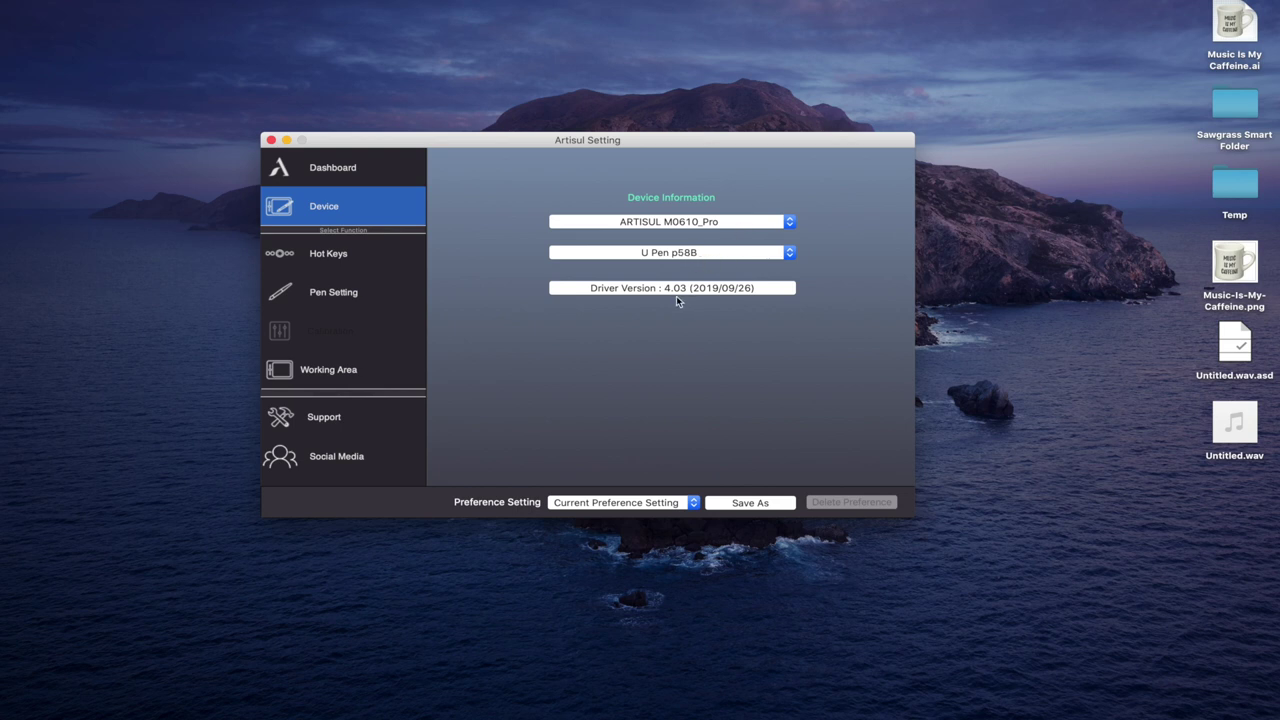
pyautogui.click(340, 256)
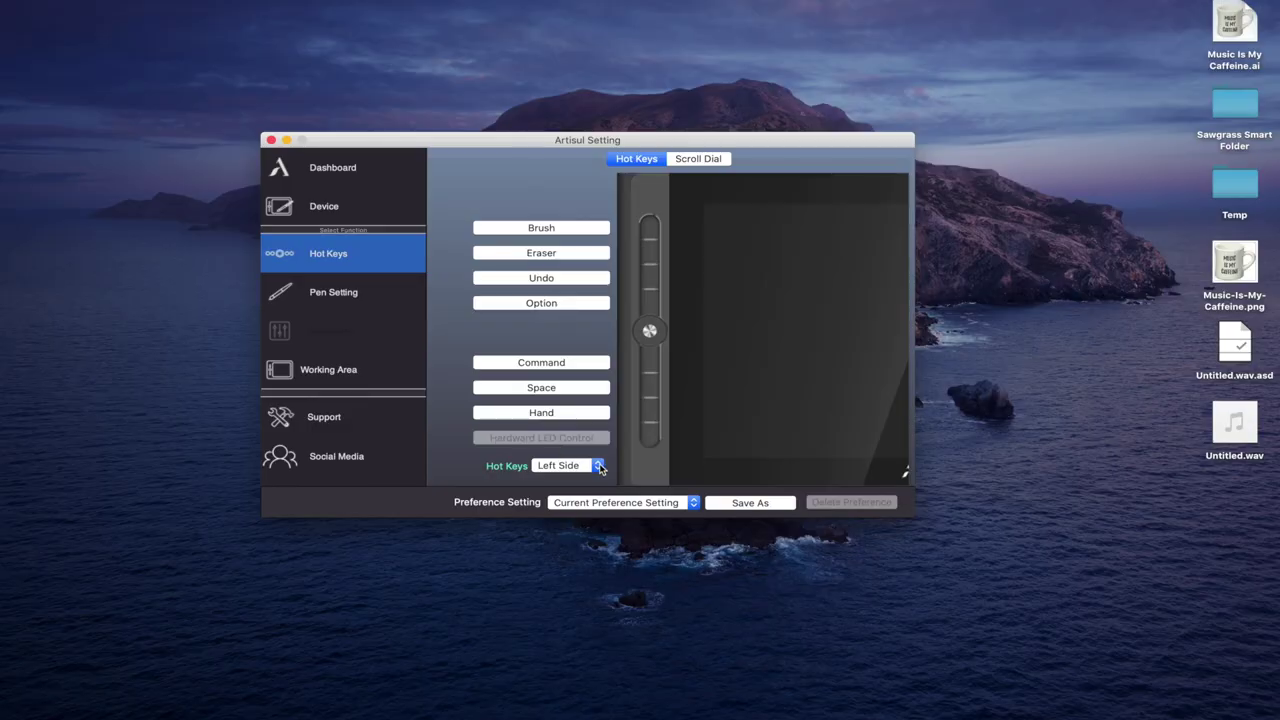
# Step: Set the Hot Keys side dropdown to Left Side
pyautogui.click(597, 467)
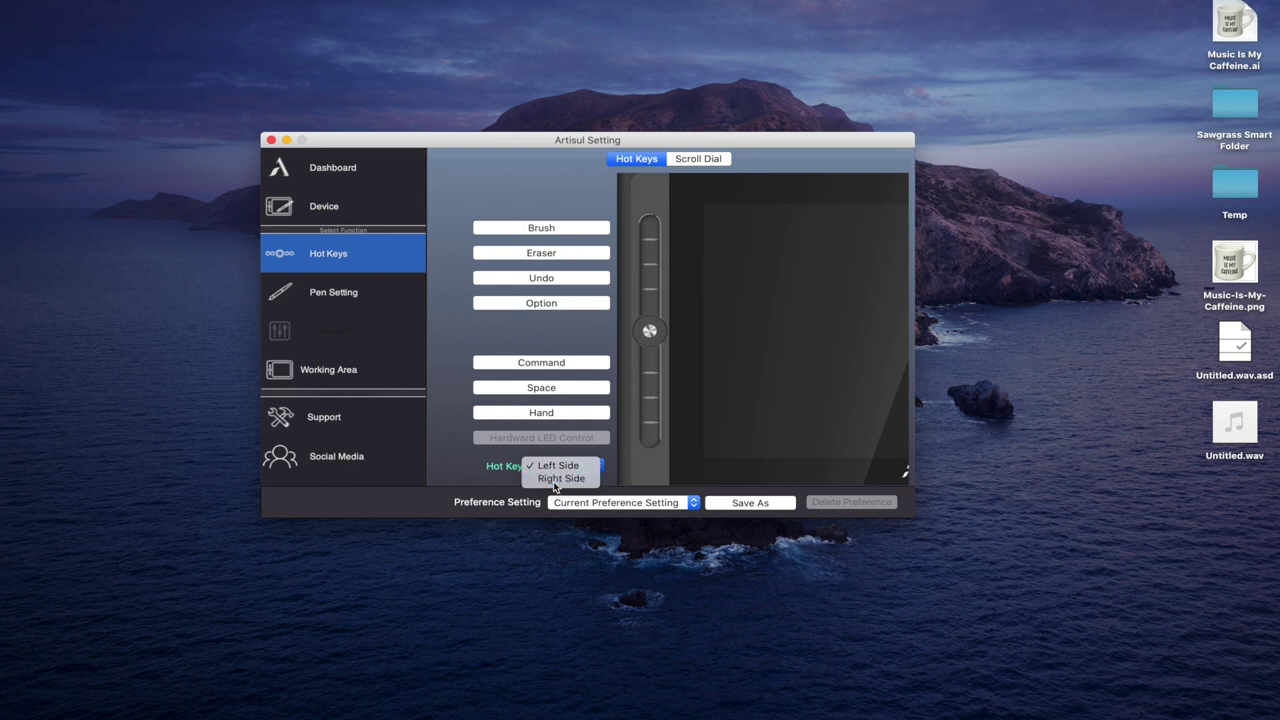
pyautogui.click(555, 481)
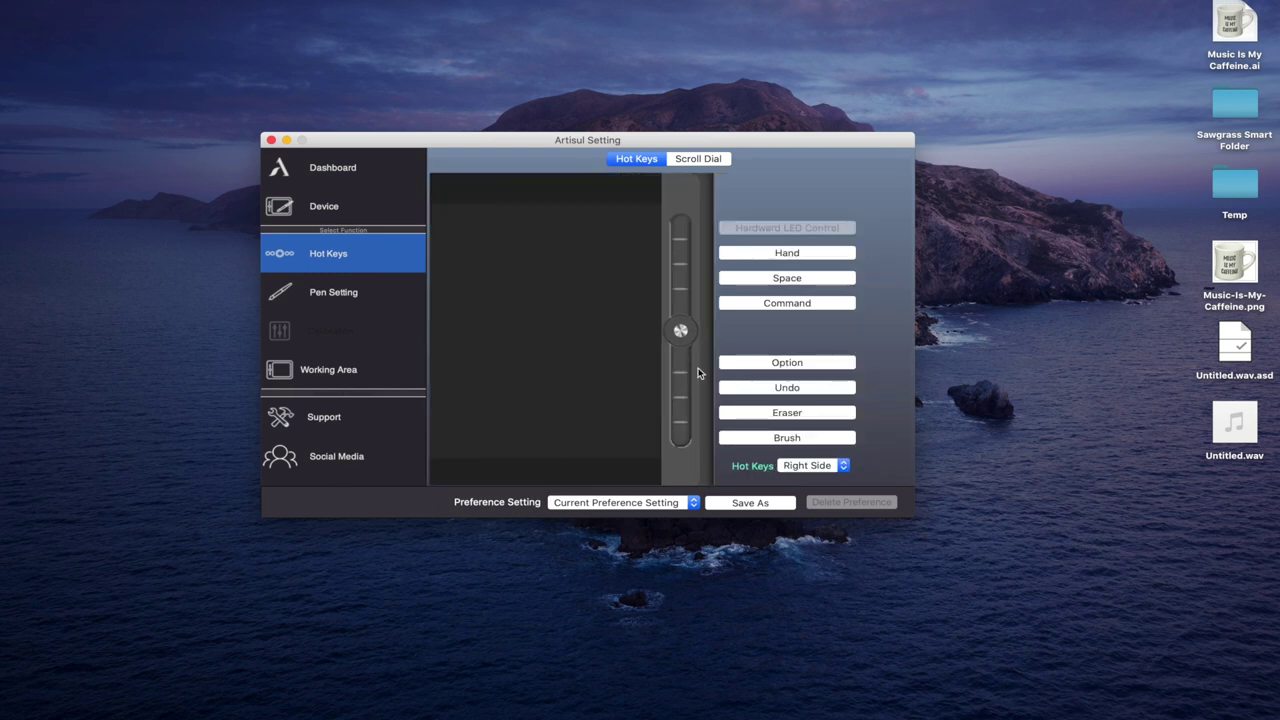
pyautogui.click(812, 466)
pyautogui.click(806, 453)
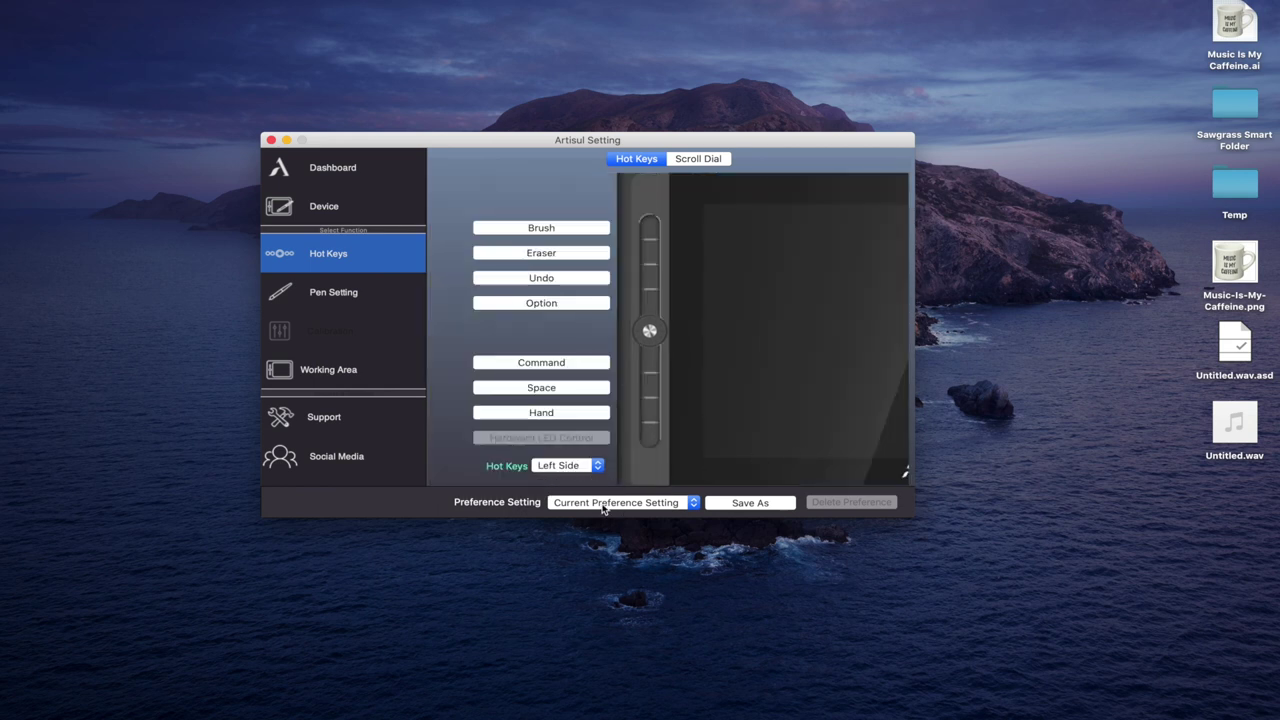
# Step: View the Support page, then the Social Media page in Artisul Setting
pyautogui.click(331, 426)
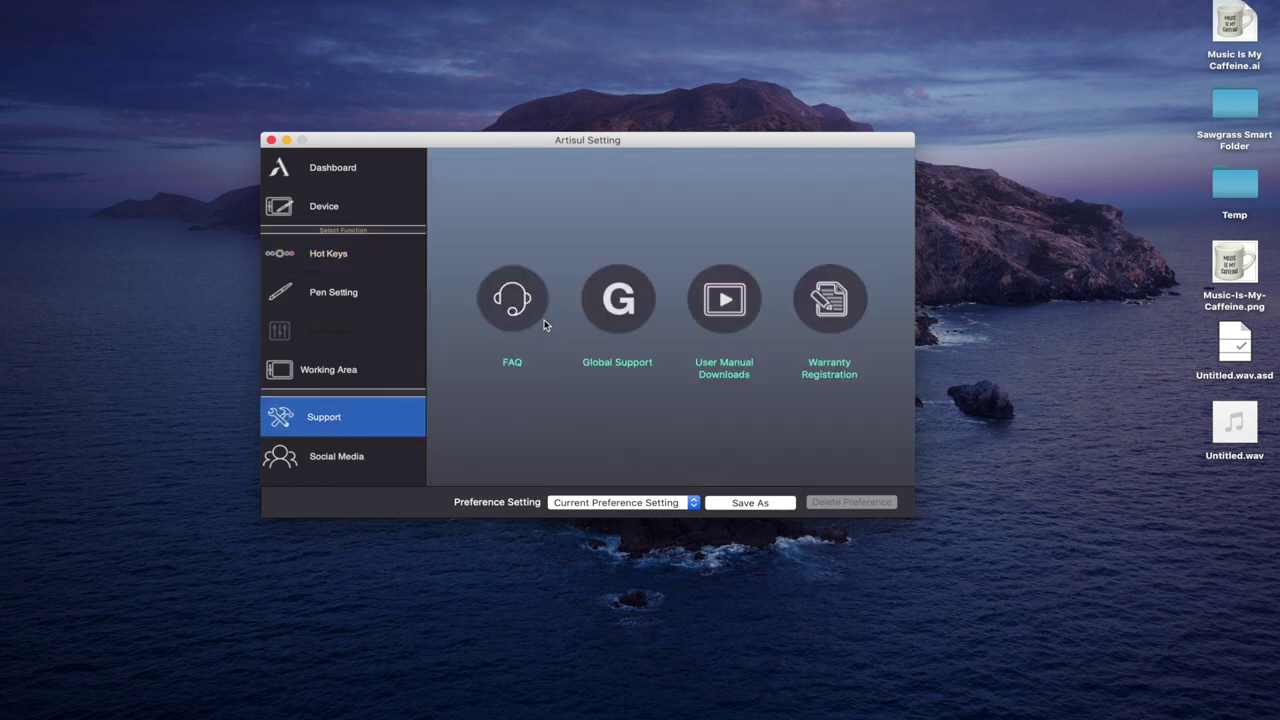
pyautogui.click(333, 461)
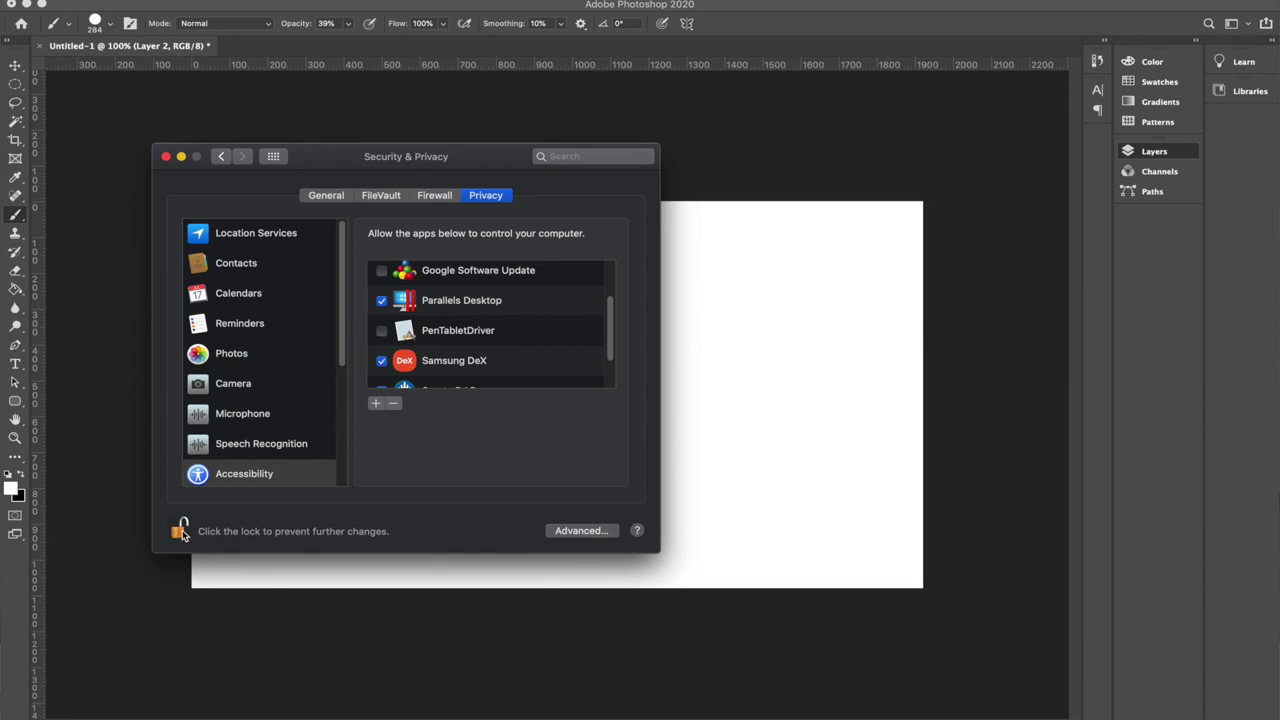
# Step: With PenTabletDriver ticked under Accessibility, lock the settings and close Security & Privacy
pyautogui.scroll(-2, 435, 333)
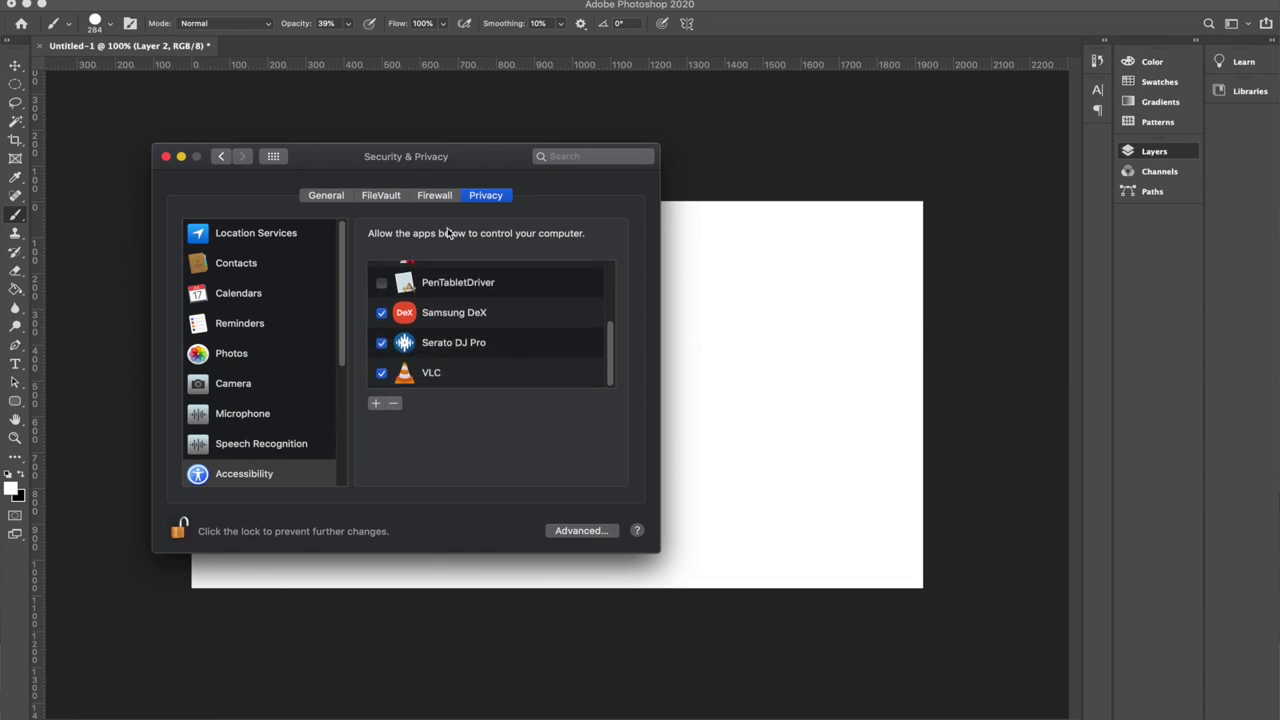
pyautogui.click(179, 532)
pyautogui.click(166, 158)
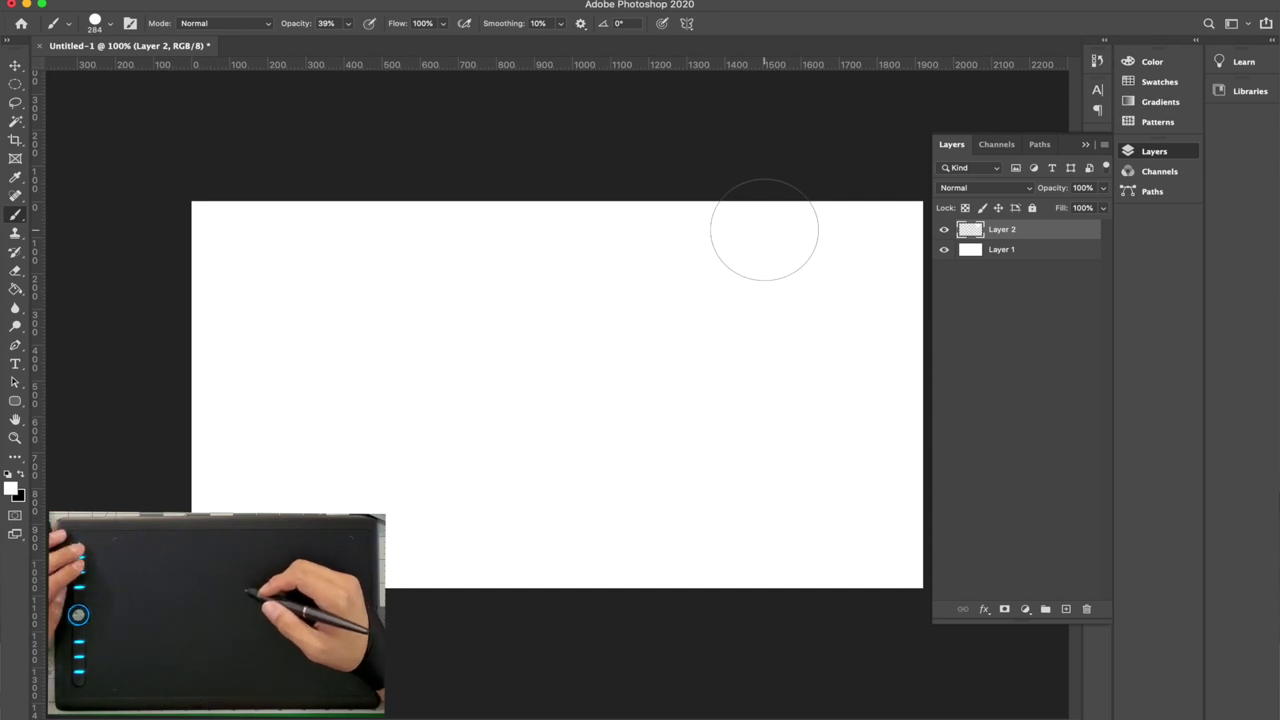
# Step: Toggle between Eraser (E) and Brush (B) twice, ending on the brush with black foreground
pyautogui.press('e')
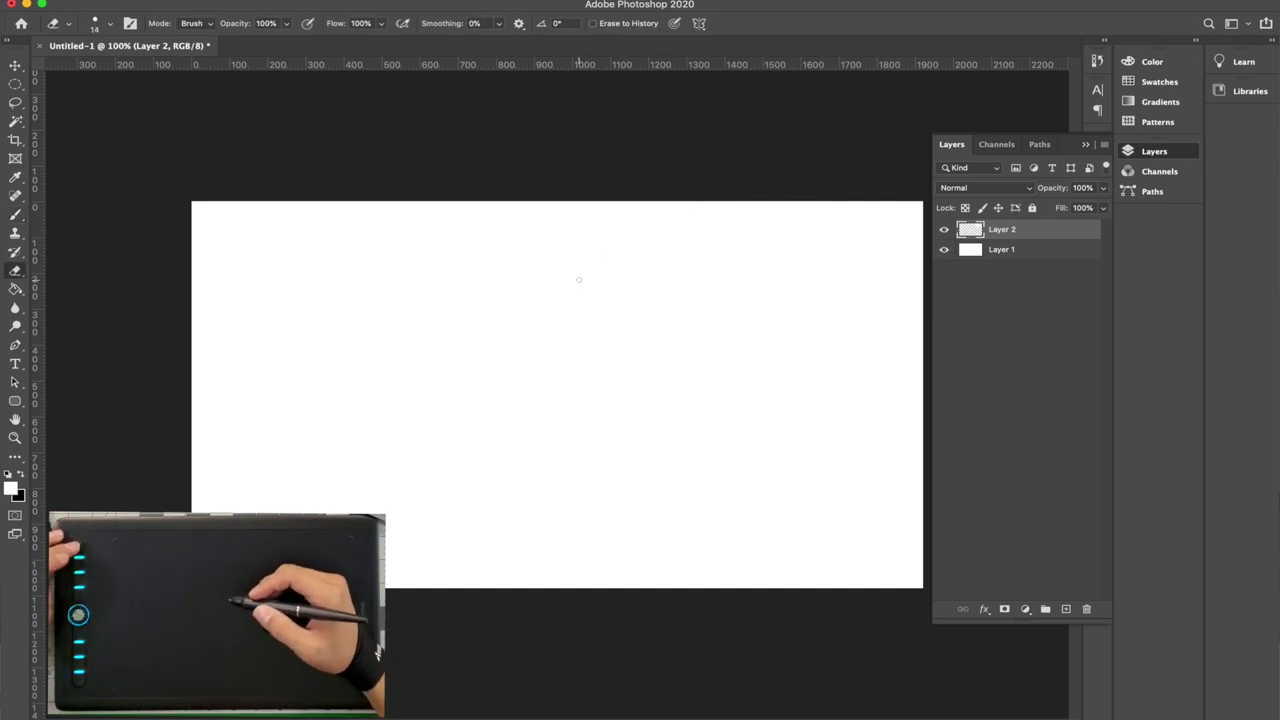
pyautogui.press('b')
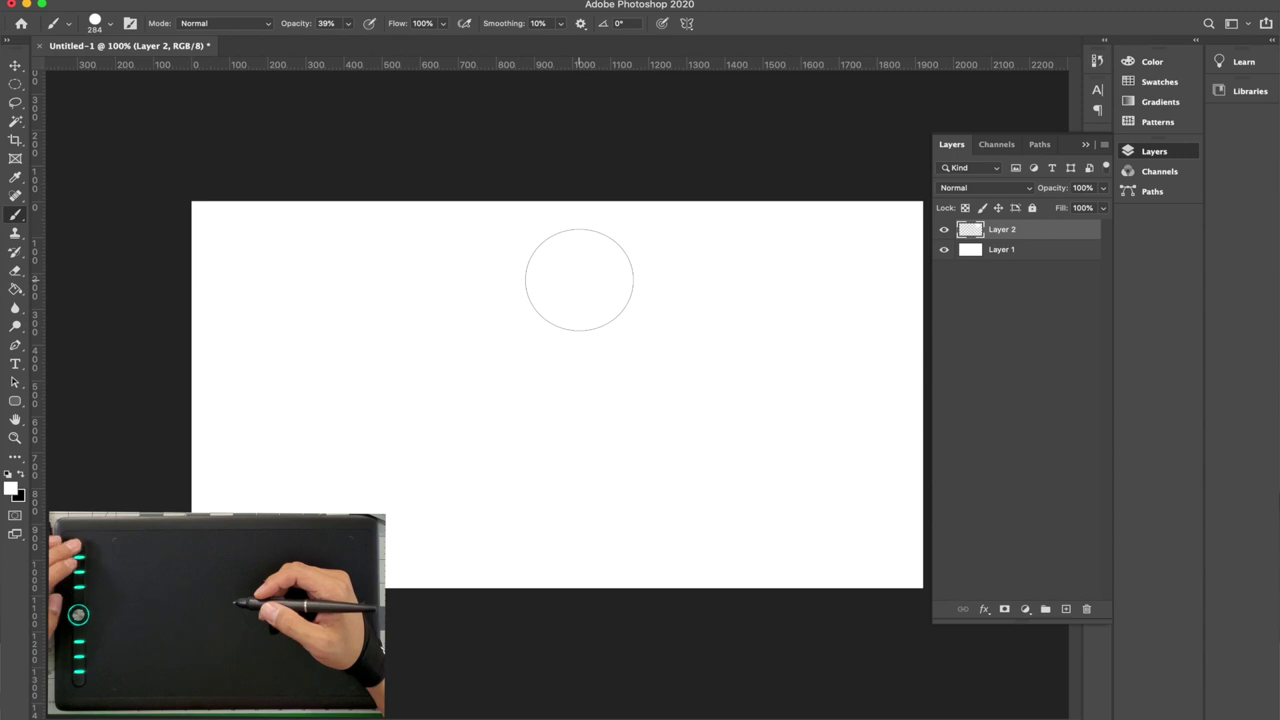
pyautogui.press('e')
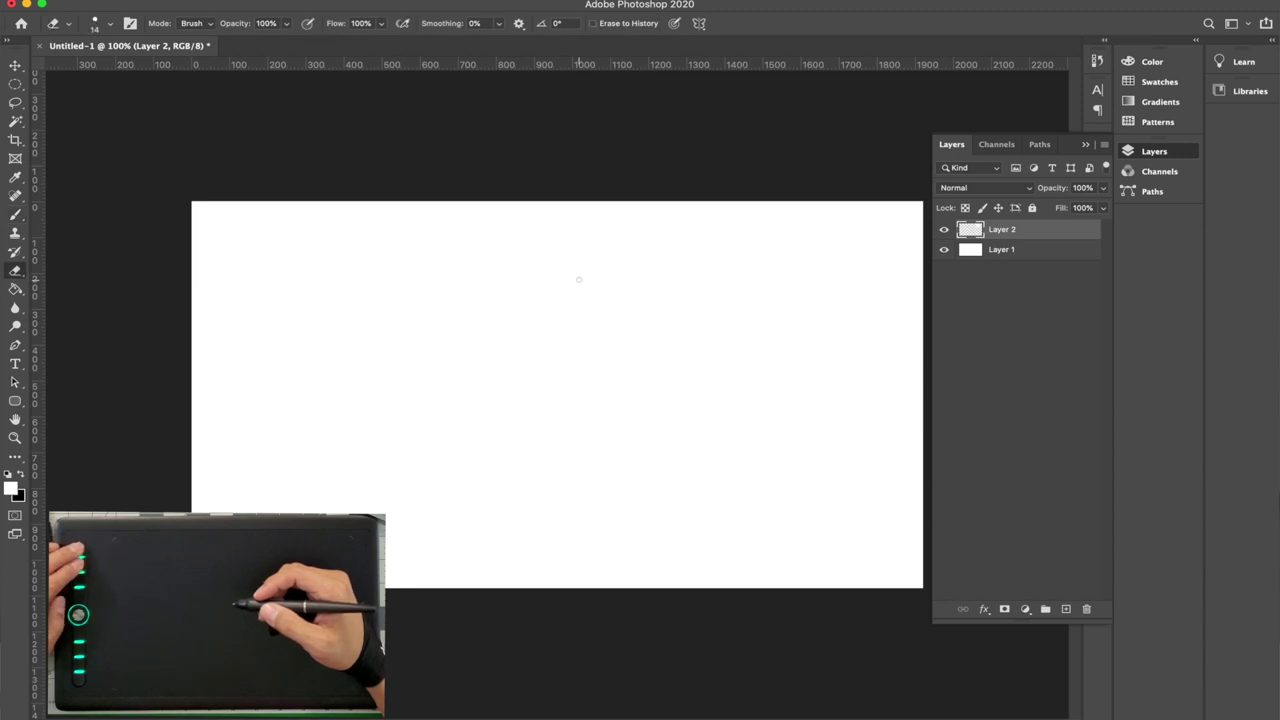
pyautogui.press('b')
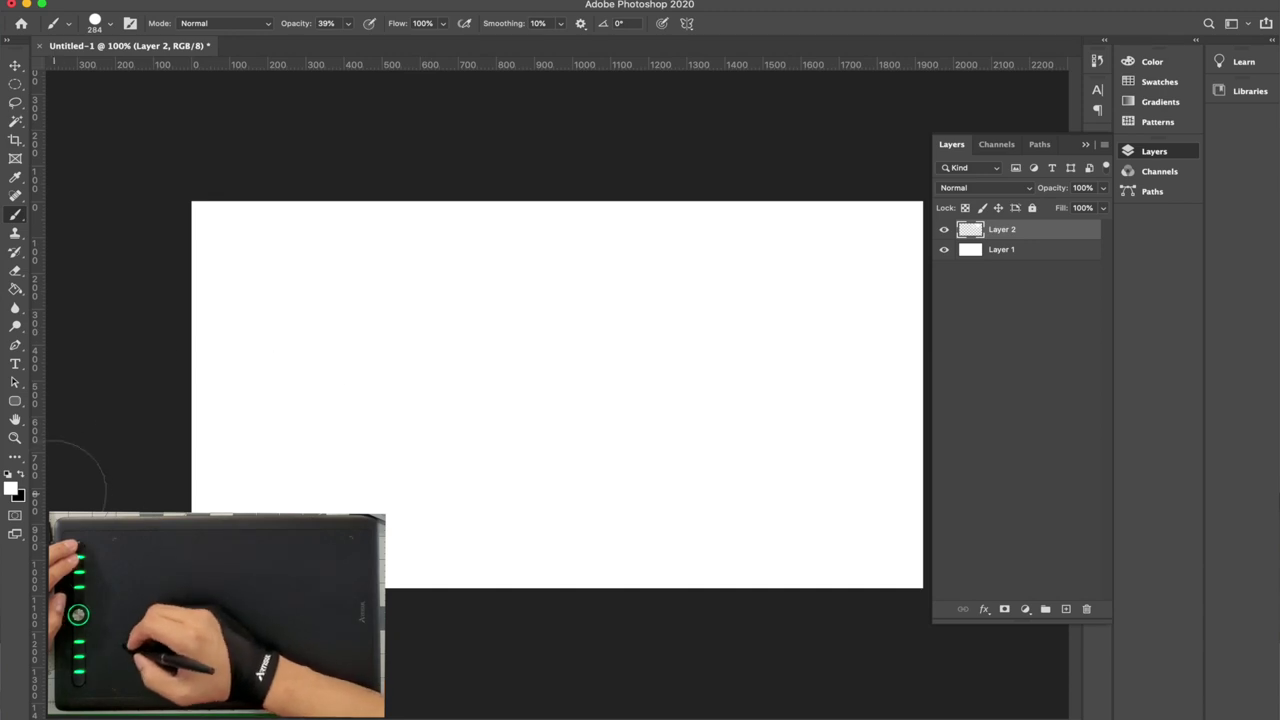
pyautogui.click(16, 477)
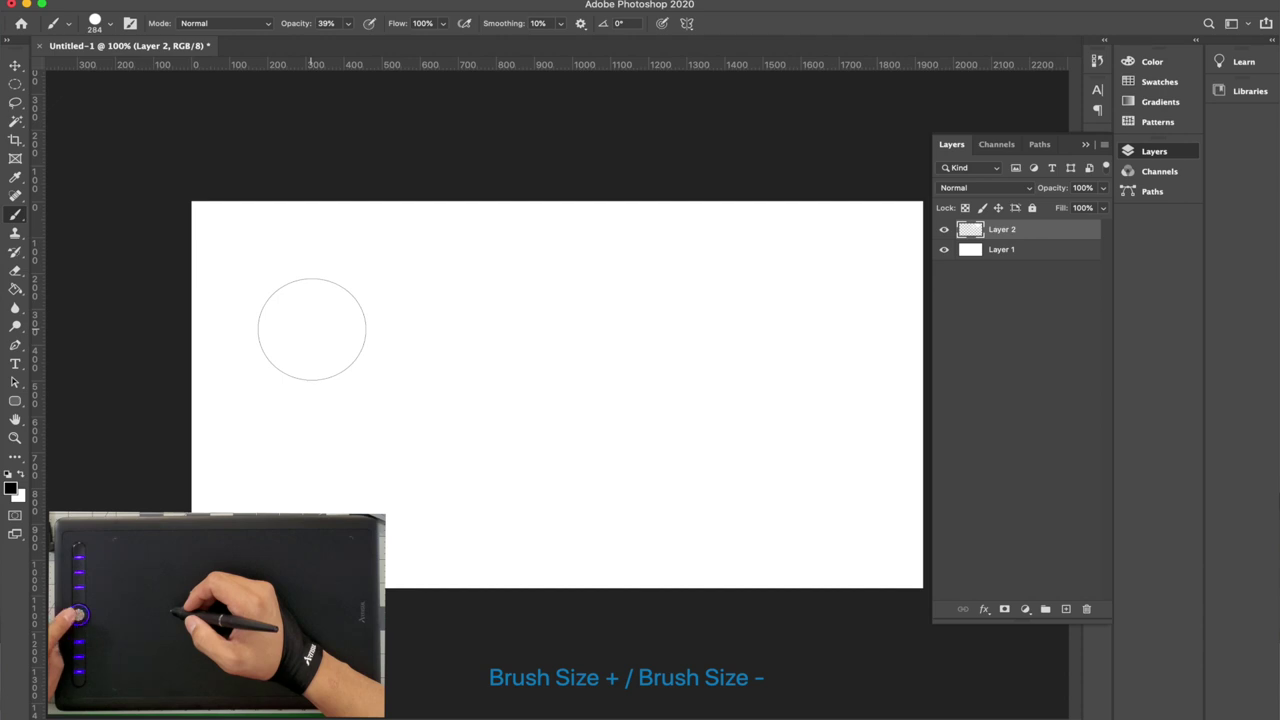
# Step: Reduce the brush size to 30 px with the bracket keys and zoom the canvas to 141%
pyautogui.press('[')
pyautogui.press('[')
pyautogui.press('[')
pyautogui.press('[')
pyautogui.press('[')
pyautogui.press('[')
pyautogui.press(']')
pyautogui.press(']')
pyautogui.press(']')
pyautogui.press(']')
pyautogui.press(']')
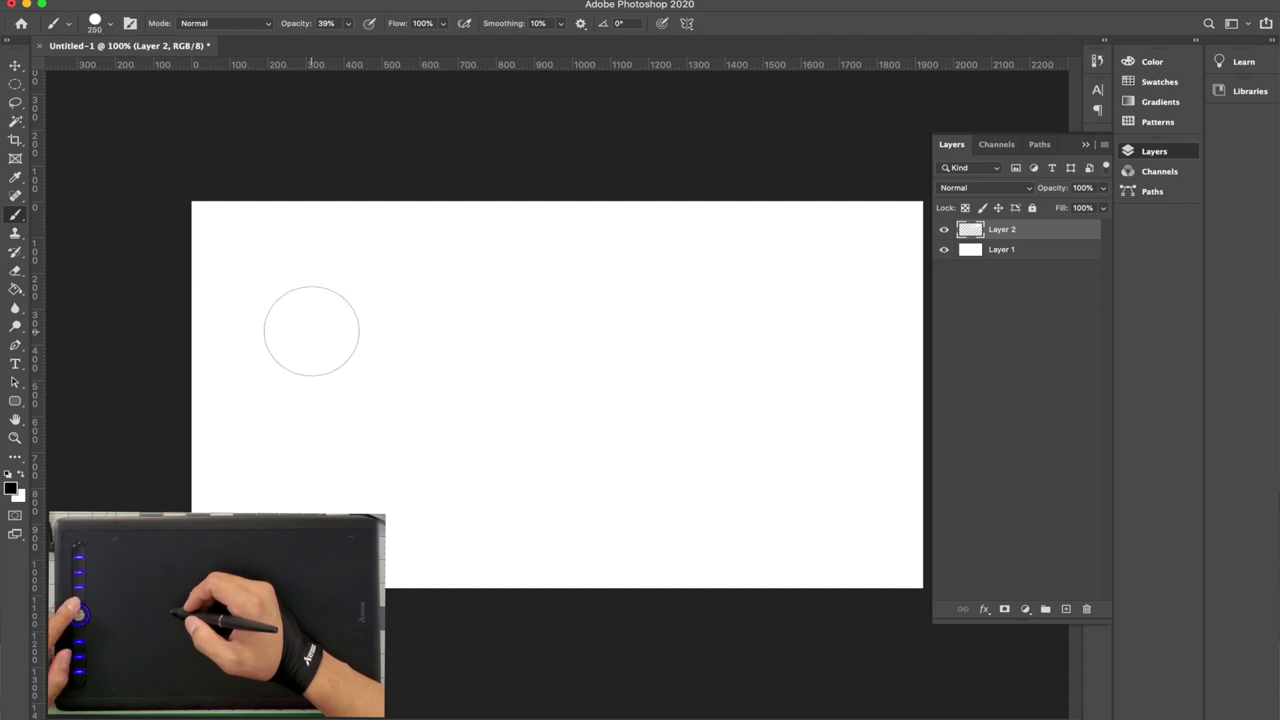
pyautogui.press(']')
pyautogui.press(']')
pyautogui.press(']')
pyautogui.press('[')
pyautogui.press('[')
pyautogui.press('[')
pyautogui.press('[')
pyautogui.press('[')
pyautogui.press('[')
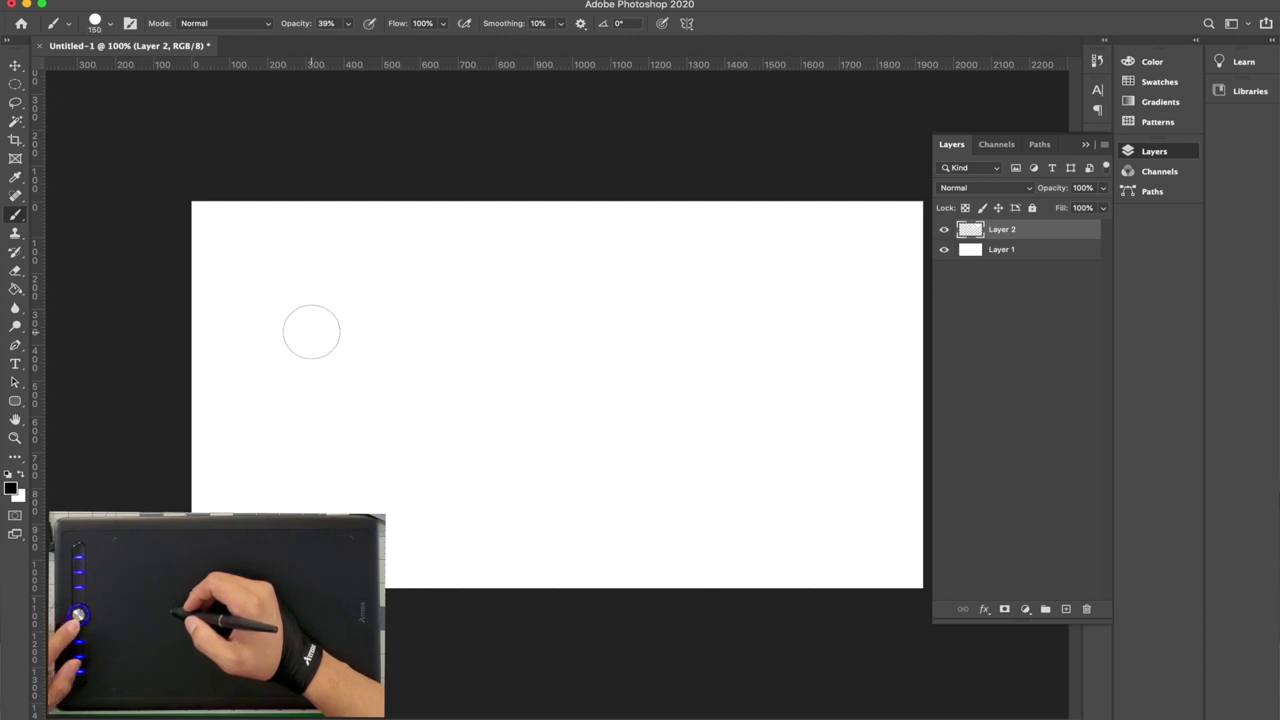
pyautogui.press(']')
pyautogui.press(']')
pyautogui.press(']')
pyautogui.press(']')
pyautogui.press('[')
pyautogui.press('[')
pyautogui.press('[')
pyautogui.press('[')
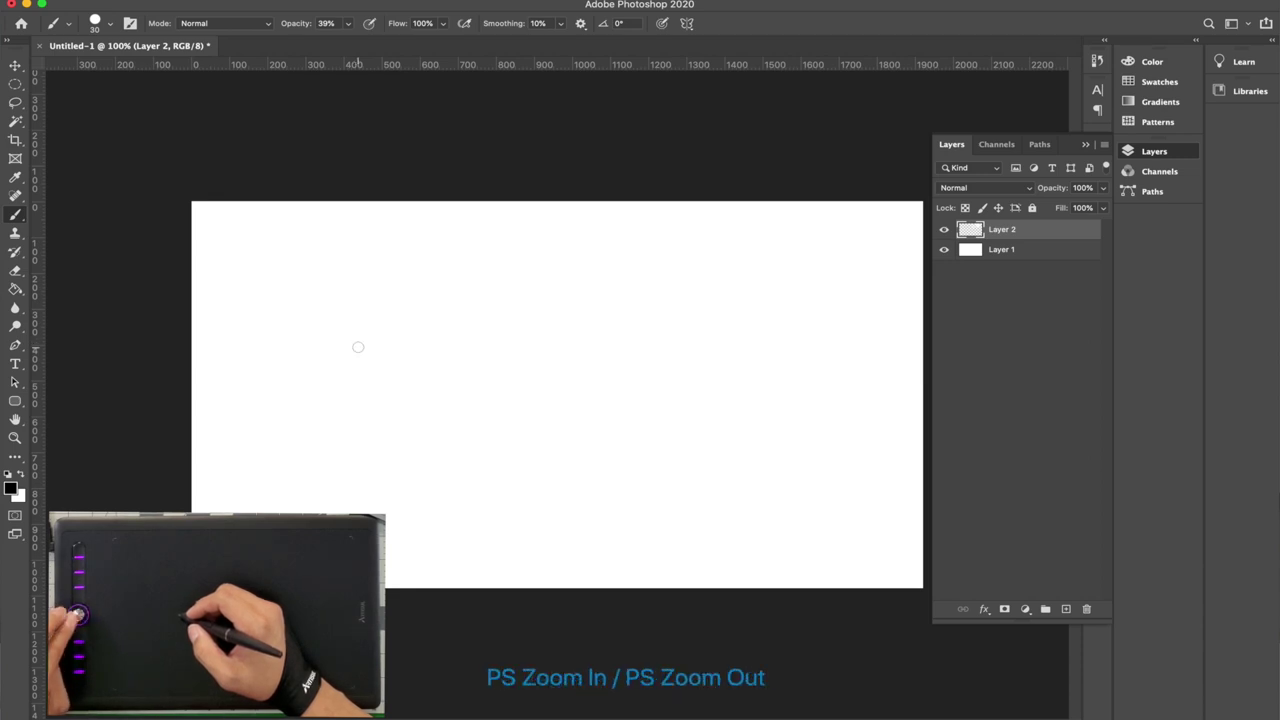
pyautogui.hotkey('ctrl', '+')
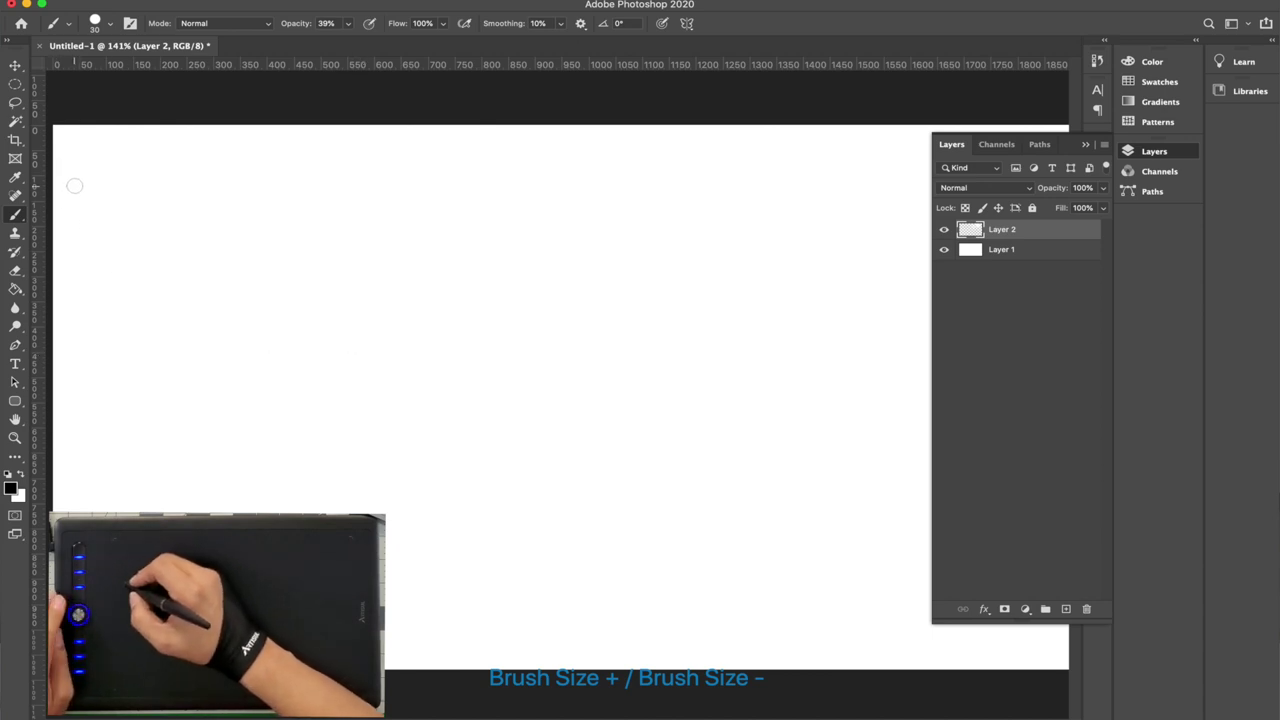
# Step: Paint a test stroke, then raise the brush opacity to 100%
pyautogui.moveTo(55, 193)
pyautogui.mouseDown()
pyautogui.moveTo(71, 177)
pyautogui.moveTo(95, 197)
pyautogui.mouseUp()
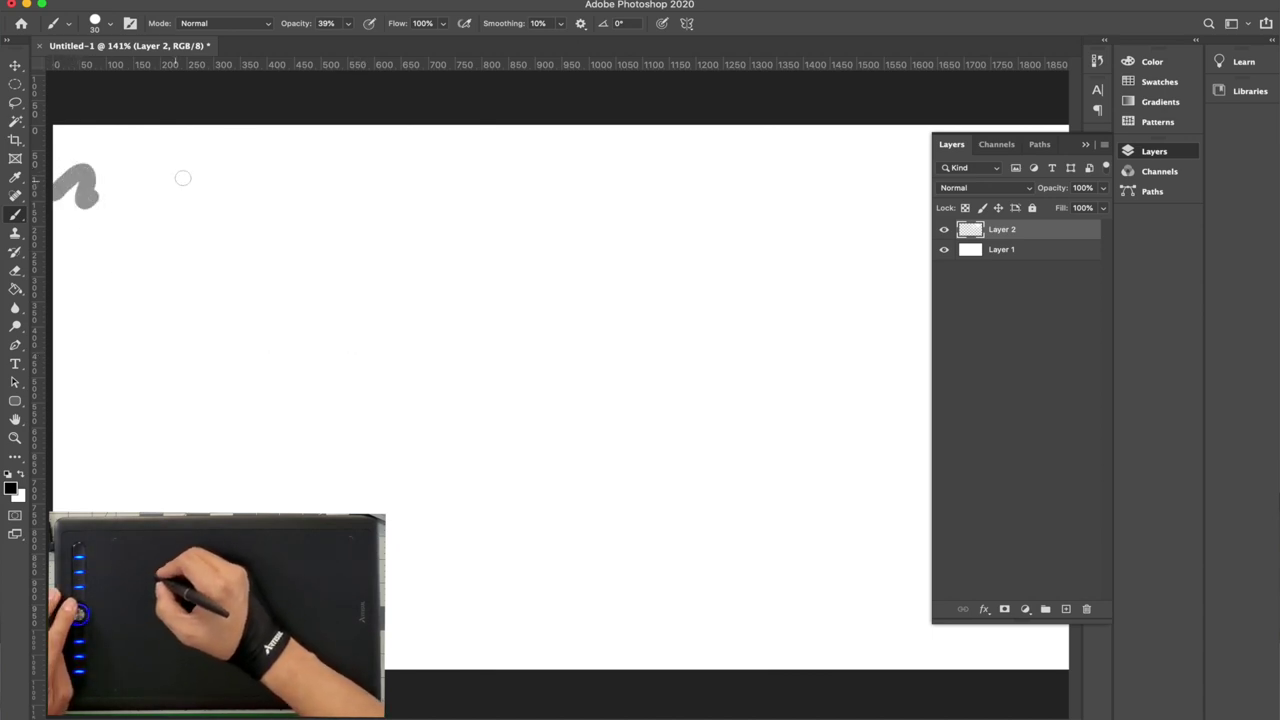
pyautogui.click(349, 24)
pyautogui.moveTo(349, 43); pyautogui.dragTo(390, 41)
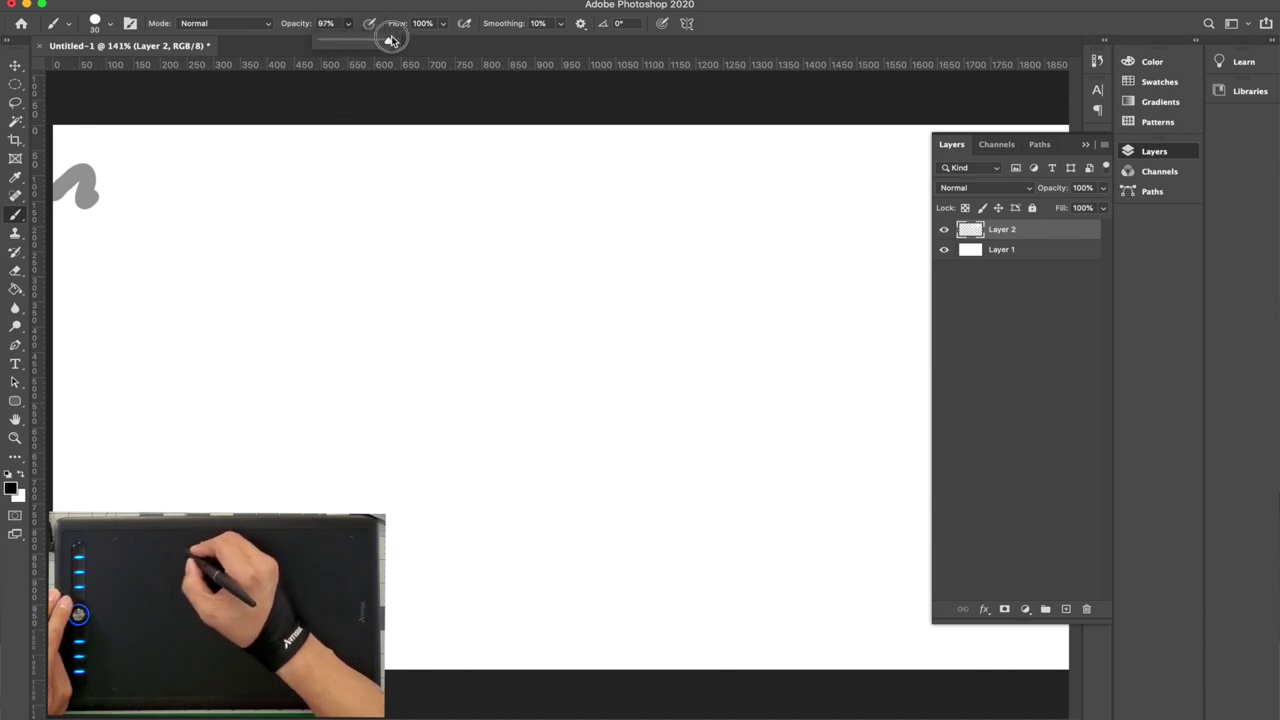
# Step: Paint thick black squiggly strokes and a round dot across Layer 2
pyautogui.moveTo(100, 254)
pyautogui.mouseDown()
pyautogui.moveTo(137, 217)
pyautogui.moveTo(151, 231)
pyautogui.moveTo(141, 273)
pyautogui.moveTo(154, 301)
pyautogui.moveTo(208, 216)
pyautogui.moveTo(264, 164)
pyautogui.moveTo(243, 250)
pyautogui.moveTo(170, 393)
pyautogui.moveTo(227, 407)
pyautogui.moveTo(291, 320)
pyautogui.moveTo(280, 388)
pyautogui.moveTo(302, 487)
pyautogui.moveTo(421, 208)
pyautogui.moveTo(484, 201)
pyautogui.moveTo(365, 466)
pyautogui.moveTo(414, 435)
pyautogui.moveTo(447, 460)
pyautogui.moveTo(510, 450)
pyautogui.moveTo(559, 380)
pyautogui.moveTo(553, 427)
pyautogui.moveTo(651, 388)
pyautogui.moveTo(615, 398)
pyautogui.moveTo(674, 481)
pyautogui.moveTo(668, 462)
pyautogui.moveTo(716, 453)
pyautogui.moveTo(704, 442)
pyautogui.moveTo(738, 426)
pyautogui.moveTo(730, 393)
pyautogui.moveTo(753, 320)
pyautogui.moveTo(692, 294)
pyautogui.moveTo(618, 313)
pyautogui.moveTo(566, 363)
pyautogui.moveTo(554, 448)
pyautogui.moveTo(427, 509)
pyautogui.moveTo(337, 503)
pyautogui.moveTo(396, 521)
pyautogui.moveTo(406, 546)
pyautogui.moveTo(448, 572)
pyautogui.moveTo(500, 549)
pyautogui.moveTo(564, 590)
pyautogui.moveTo(692, 551)
pyautogui.moveTo(740, 500)
pyautogui.mouseUp()
pyautogui.moveTo(810, 475)
pyautogui.mouseDown()
pyautogui.moveTo(806, 407)
pyautogui.moveTo(742, 341)
pyautogui.moveTo(640, 346)
pyautogui.moveTo(626, 276)
pyautogui.moveTo(553, 280)
pyautogui.mouseUp()
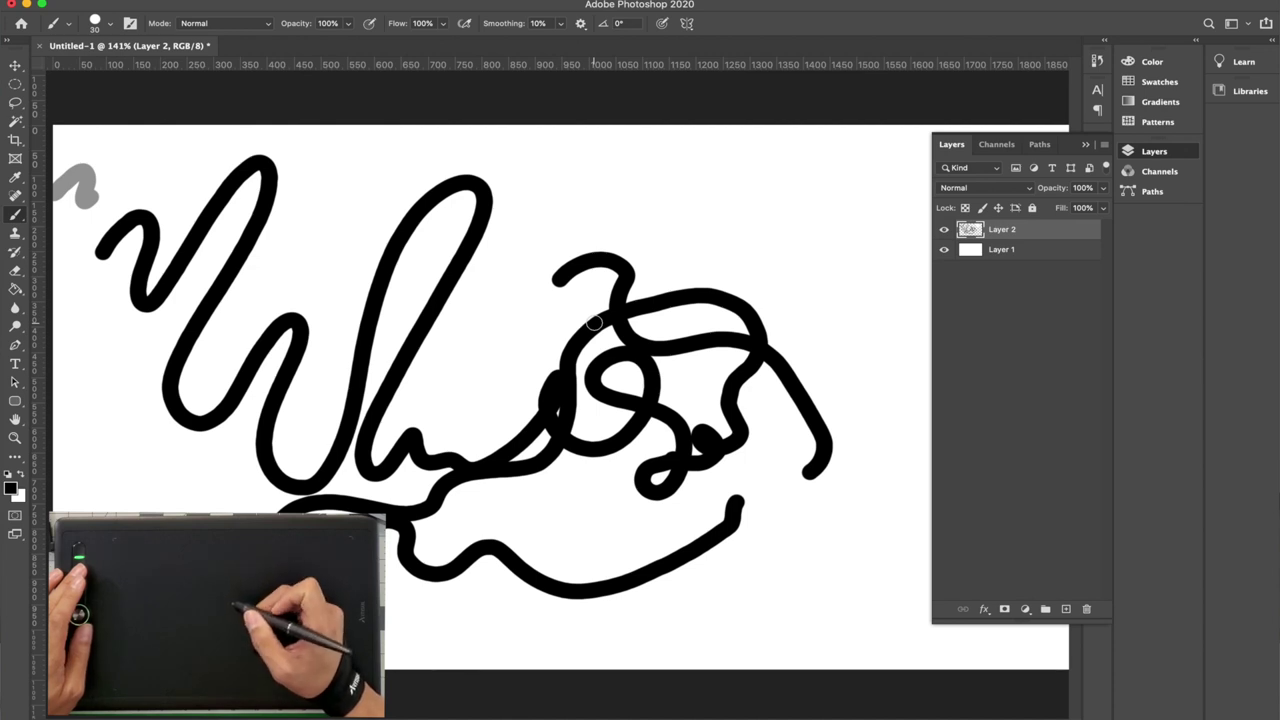
pyautogui.moveTo(600, 328); pyautogui.dragTo(560, 312)
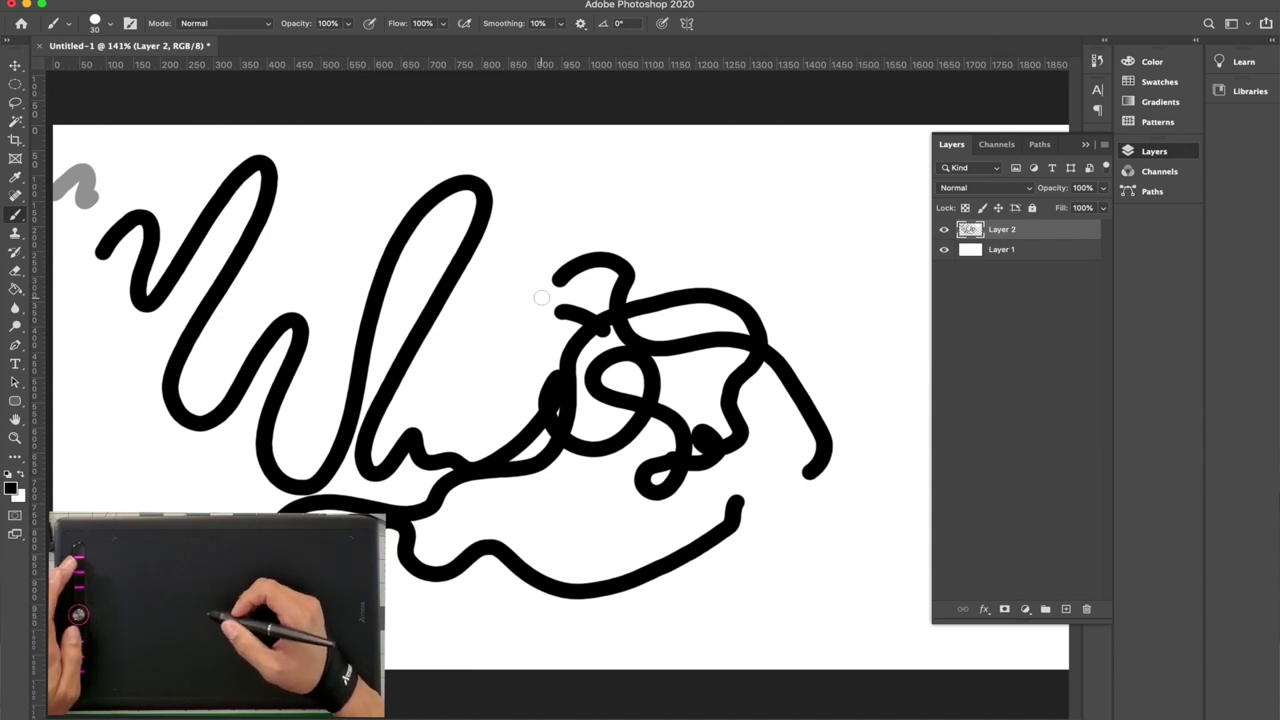
pyautogui.moveTo(491, 349)
pyautogui.mouseDown()
pyautogui.moveTo(491, 338)
pyautogui.moveTo(486, 354)
pyautogui.mouseUp()
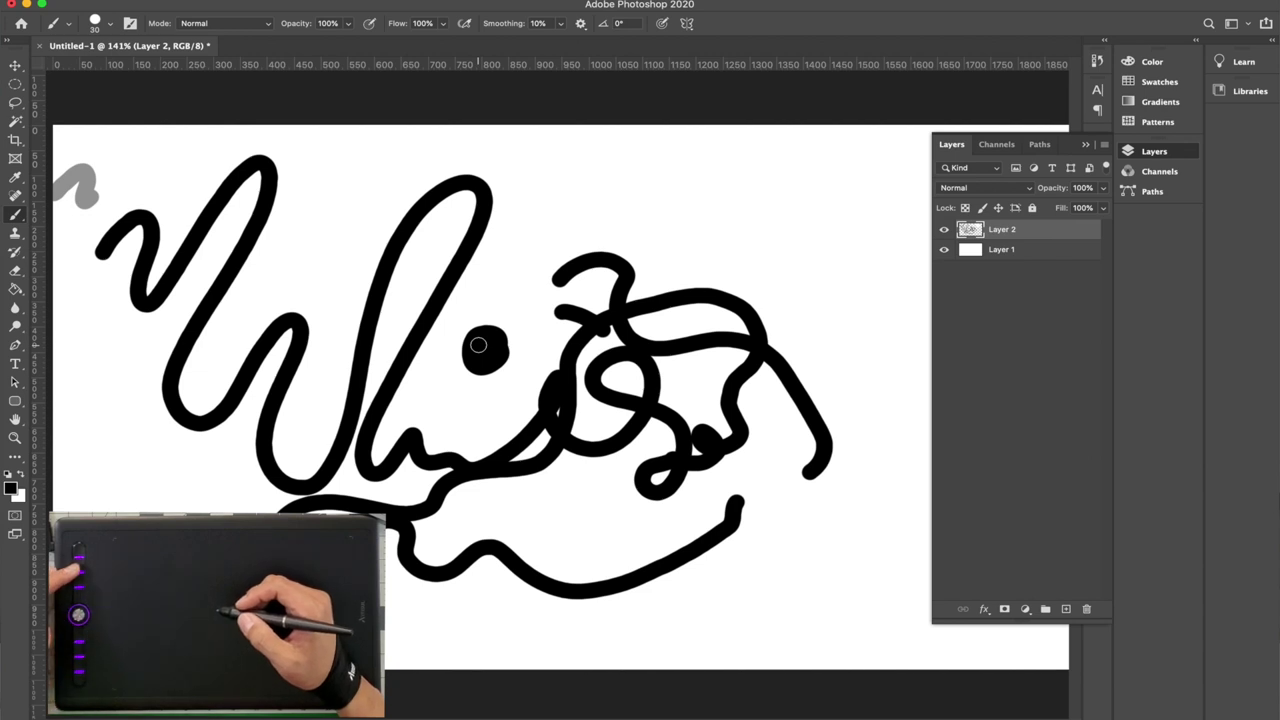
pyautogui.press('e')
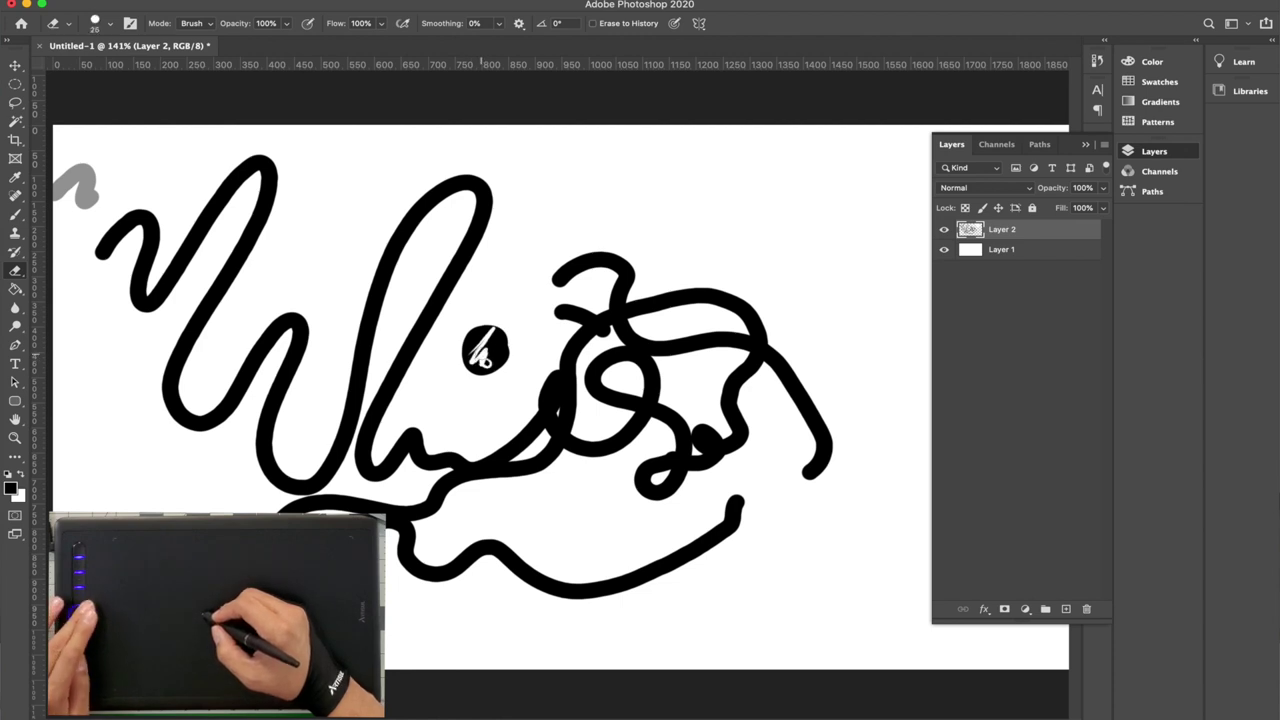
# Step: Erase through the dot, the W strokes and the lower stroke, enlarging the eraser to wipe most of the rest
pyautogui.moveTo(485, 350); pyautogui.dragTo(480, 356)
pyautogui.moveTo(391, 400)
pyautogui.mouseDown()
pyautogui.moveTo(353, 406)
pyautogui.moveTo(345, 450)
pyautogui.mouseUp()
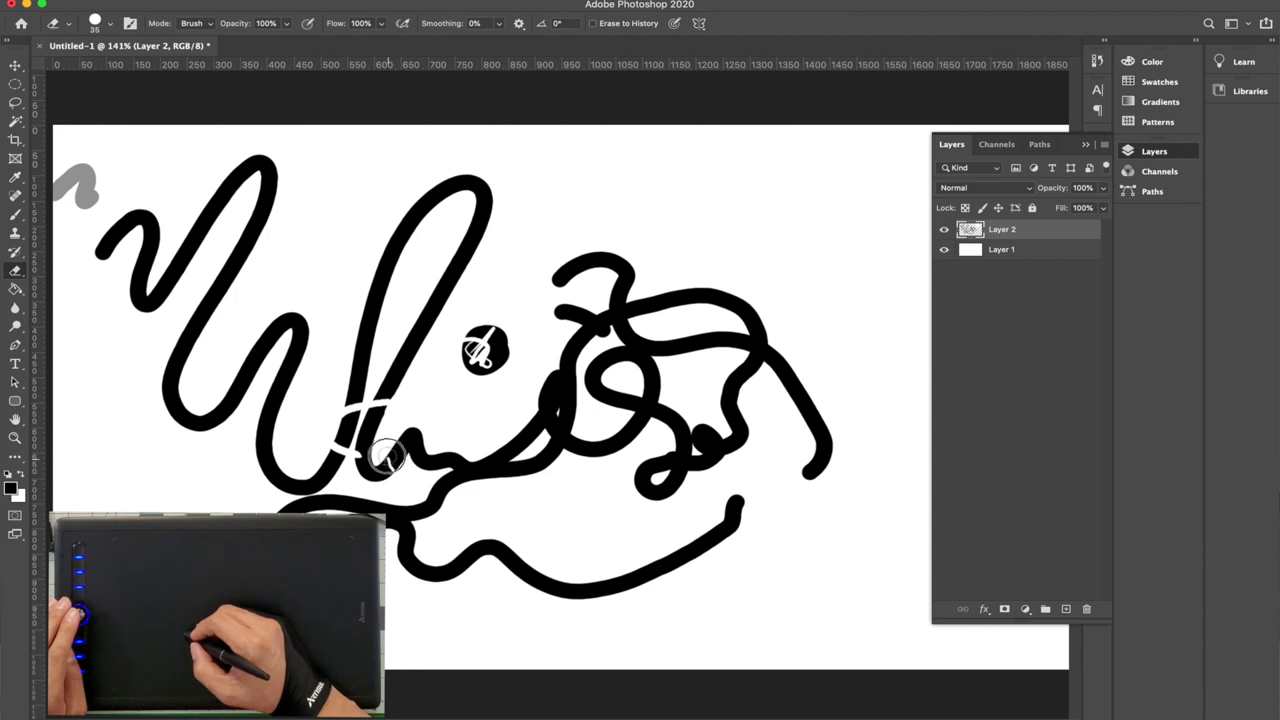
pyautogui.moveTo(392, 453)
pyautogui.mouseDown()
pyautogui.moveTo(415, 426)
pyautogui.moveTo(412, 462)
pyautogui.moveTo(440, 447)
pyautogui.moveTo(439, 472)
pyautogui.moveTo(457, 452)
pyautogui.moveTo(463, 469)
pyautogui.moveTo(428, 507)
pyautogui.moveTo(300, 500)
pyautogui.mouseUp()
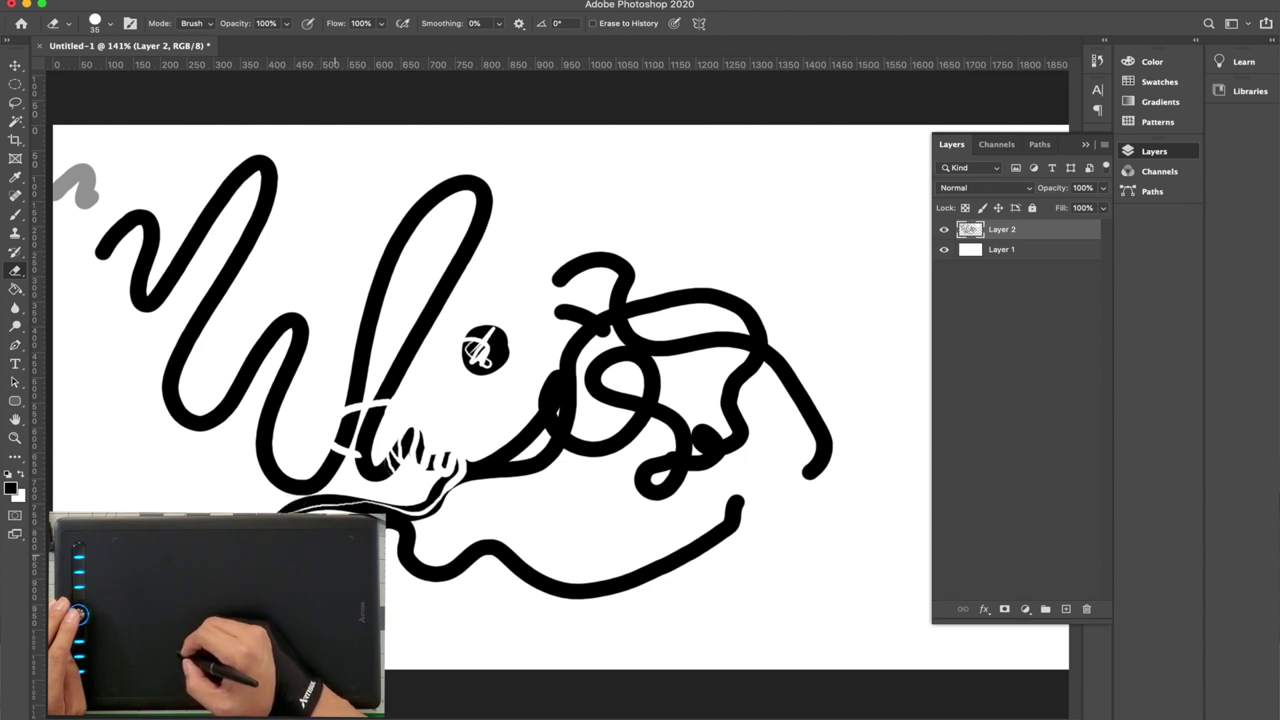
pyautogui.moveTo(375, 518)
pyautogui.mouseDown()
pyautogui.moveTo(412, 565)
pyautogui.moveTo(454, 553)
pyautogui.mouseUp()
pyautogui.press(']')
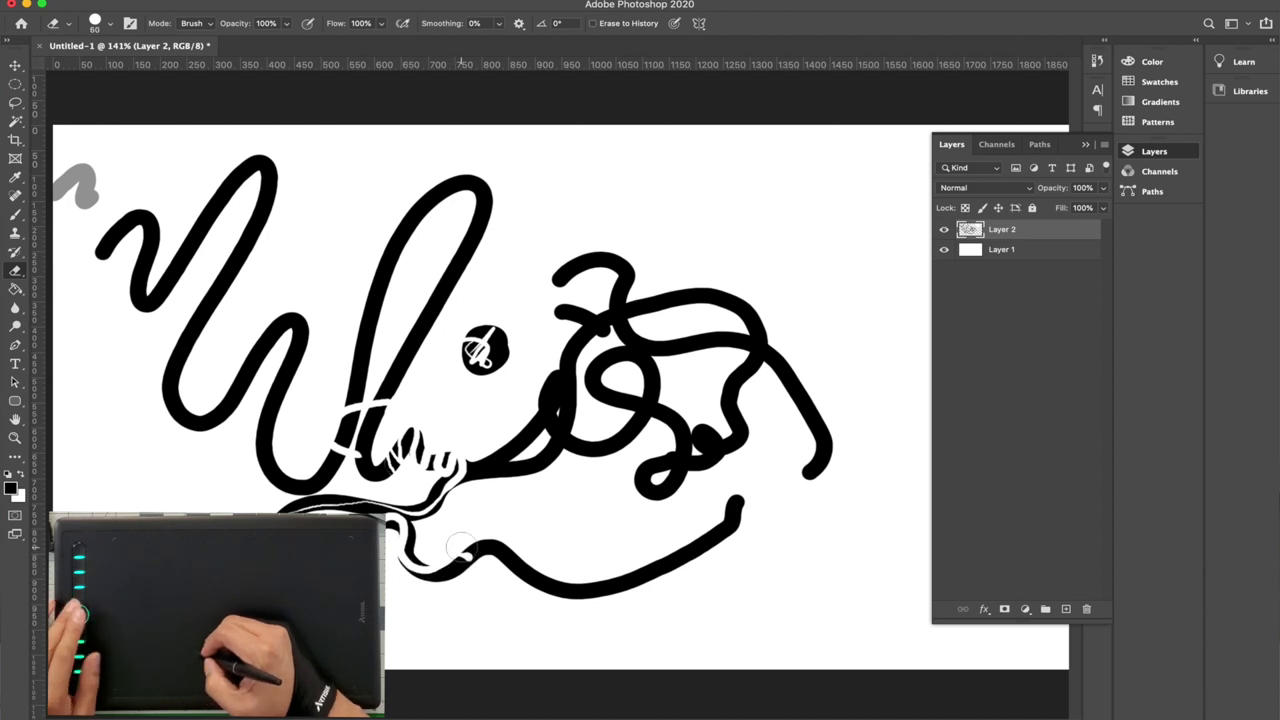
pyautogui.press(']')
pyautogui.press(']')
pyautogui.press(']')
pyautogui.press(']')
pyautogui.press(']')
pyautogui.press(']')
pyautogui.press(']')
pyautogui.moveTo(460, 545); pyautogui.dragTo(405, 548)
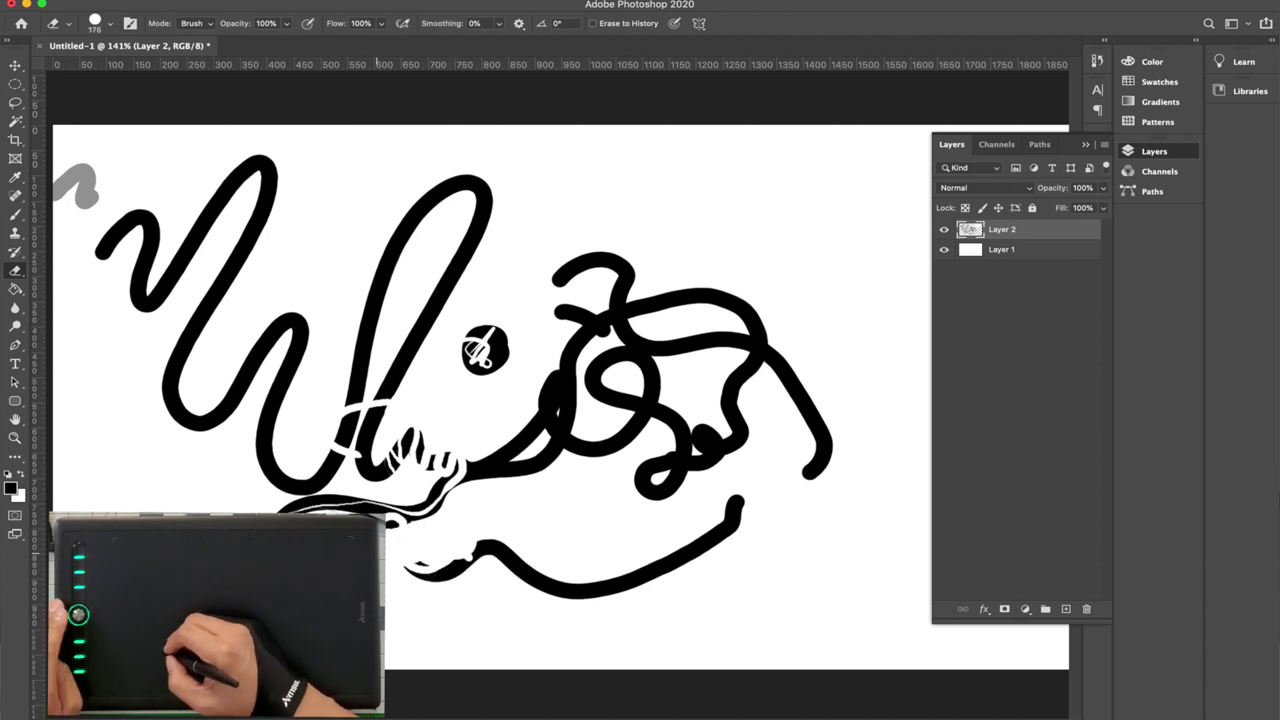
pyautogui.moveTo(215, 490); pyautogui.dragTo(360, 500)
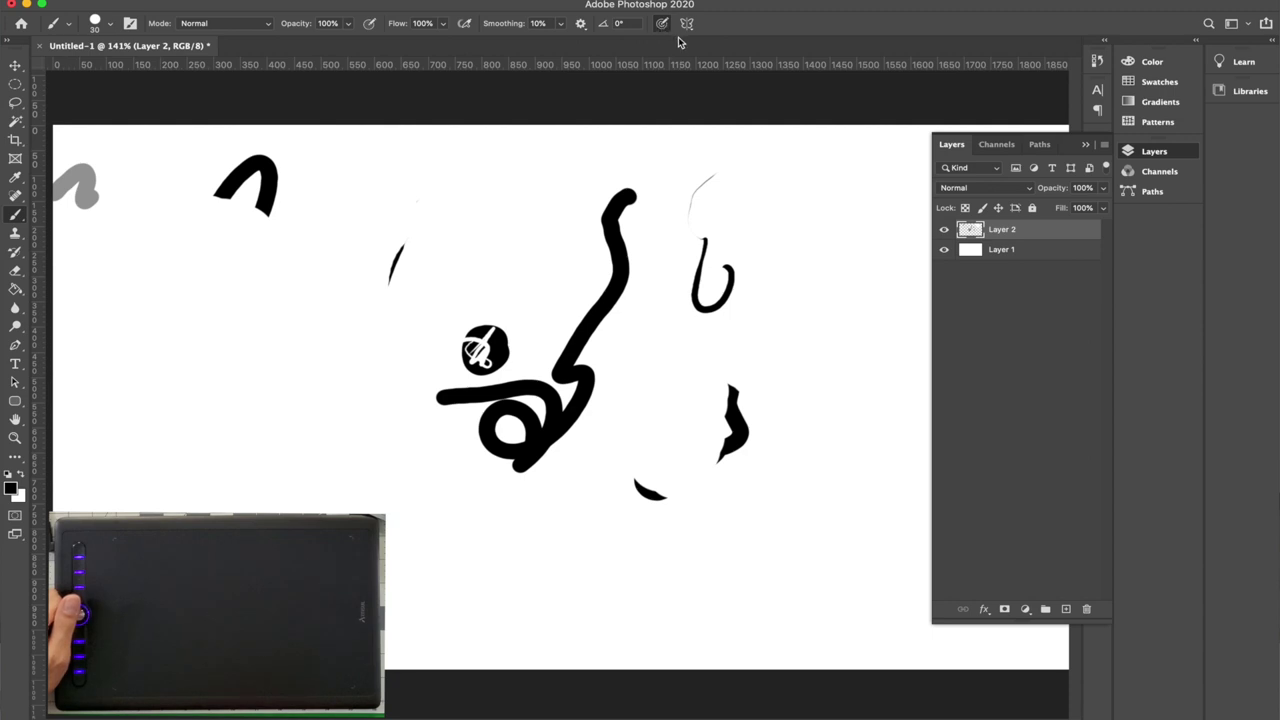
# Step: Turn off pen-pressure opacity control and draw a thin black test stroke across Layer 2
pyautogui.click(662, 26)
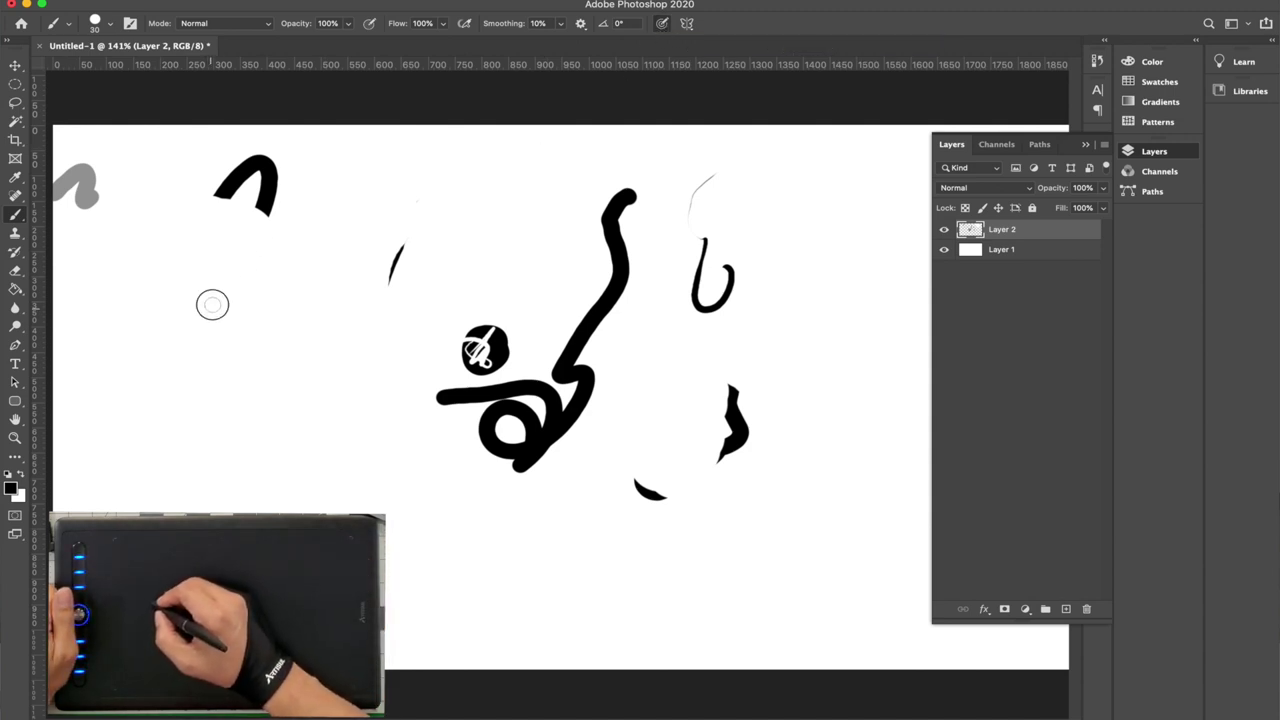
pyautogui.moveTo(232, 296)
pyautogui.mouseDown()
pyautogui.moveTo(227, 332)
pyautogui.moveTo(270, 315)
pyautogui.moveTo(232, 390)
pyautogui.moveTo(298, 332)
pyautogui.moveTo(318, 346)
pyautogui.moveTo(258, 431)
pyautogui.moveTo(272, 466)
pyautogui.moveTo(327, 402)
pyautogui.moveTo(312, 451)
pyautogui.moveTo(337, 455)
pyautogui.moveTo(391, 409)
pyautogui.moveTo(365, 487)
pyautogui.moveTo(399, 515)
pyautogui.moveTo(424, 493)
pyautogui.moveTo(459, 528)
pyautogui.moveTo(481, 503)
pyautogui.moveTo(464, 505)
pyautogui.moveTo(524, 514)
pyautogui.moveTo(517, 544)
pyautogui.moveTo(573, 497)
pyautogui.mouseUp()
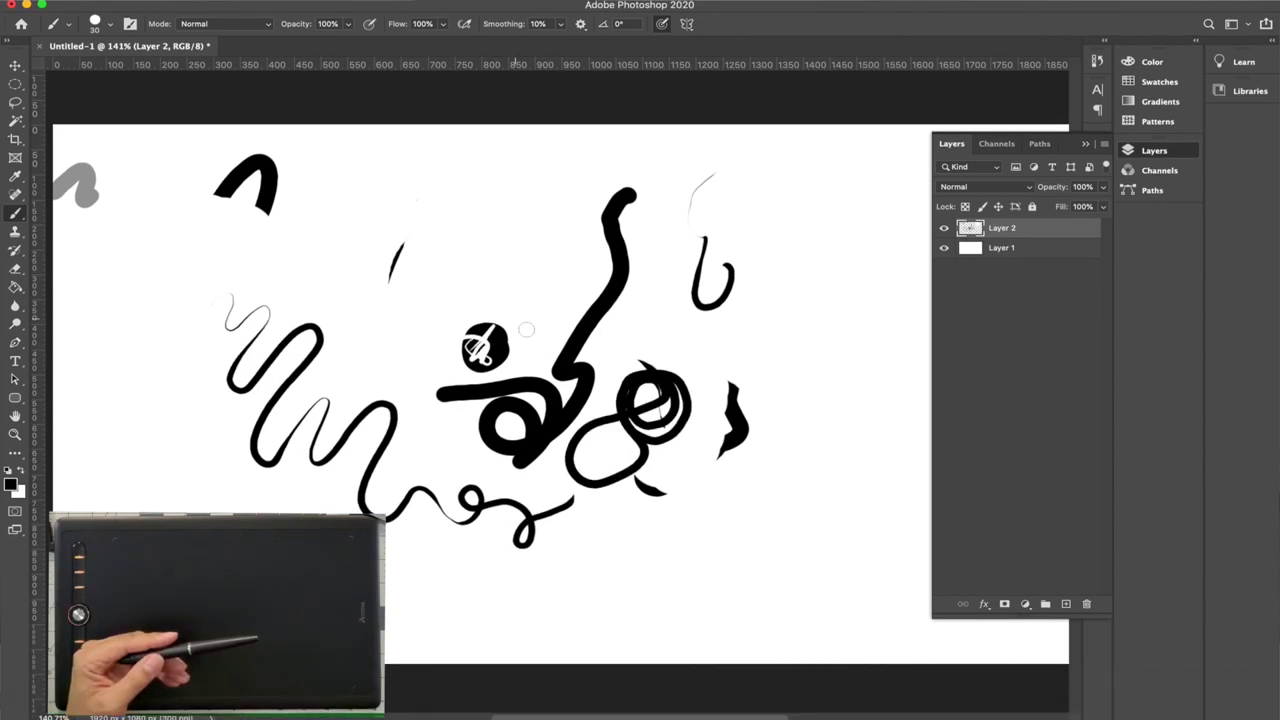
pyautogui.moveTo(570, 708)
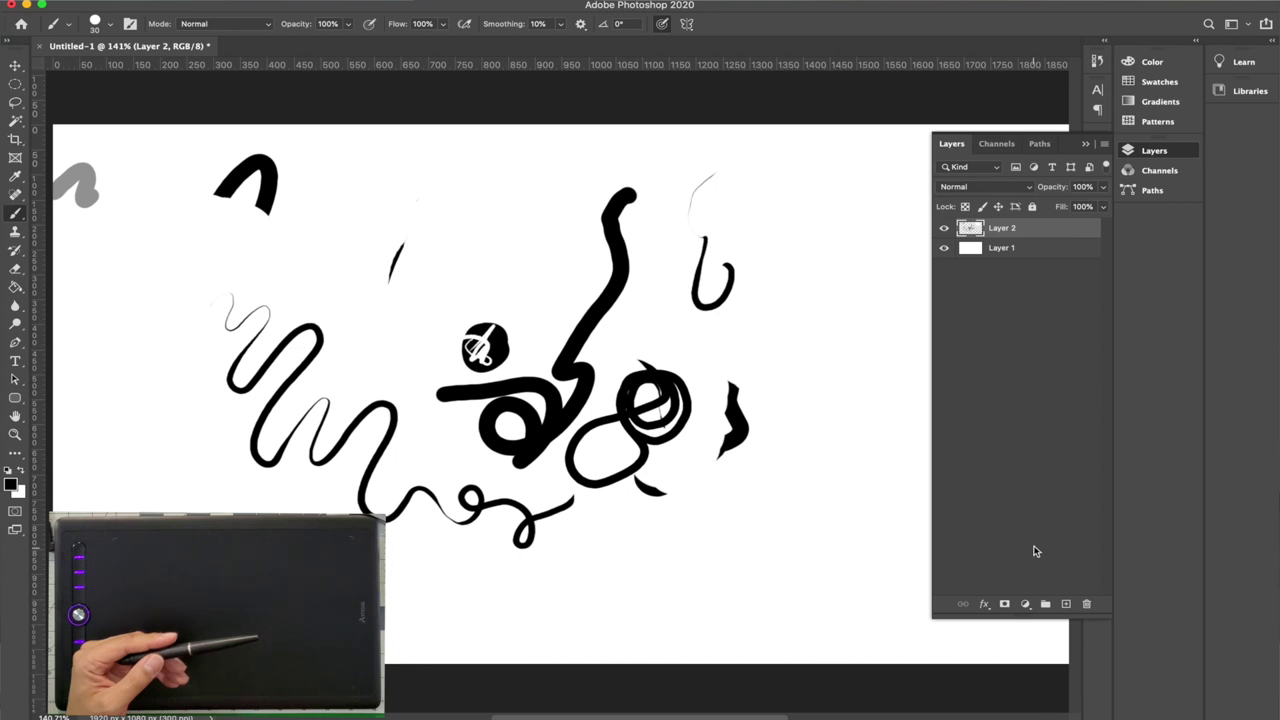
pyautogui.moveTo(978, 708)
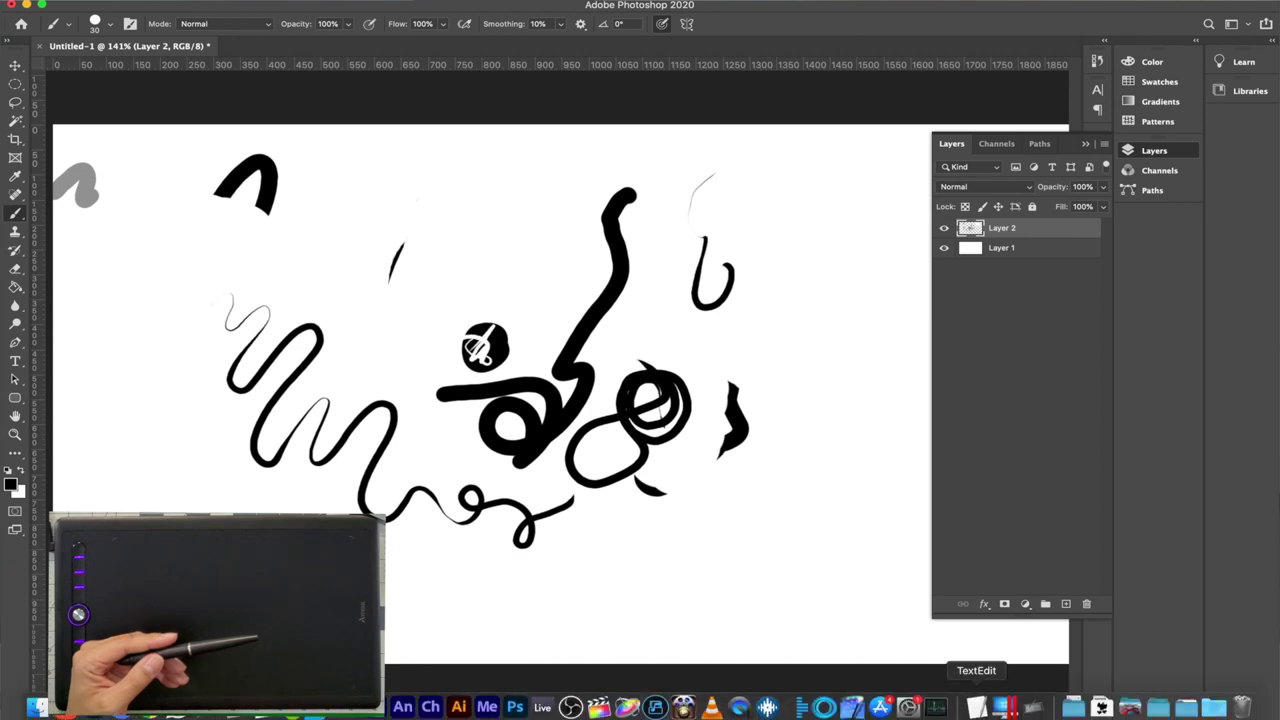
# Step: In TabletSetting's Pen Setting, set both the upper and lower pen buttons to Pen/Eraser Toggle, then quit
pyautogui.click(1037, 712)
pyautogui.click(1035, 709)
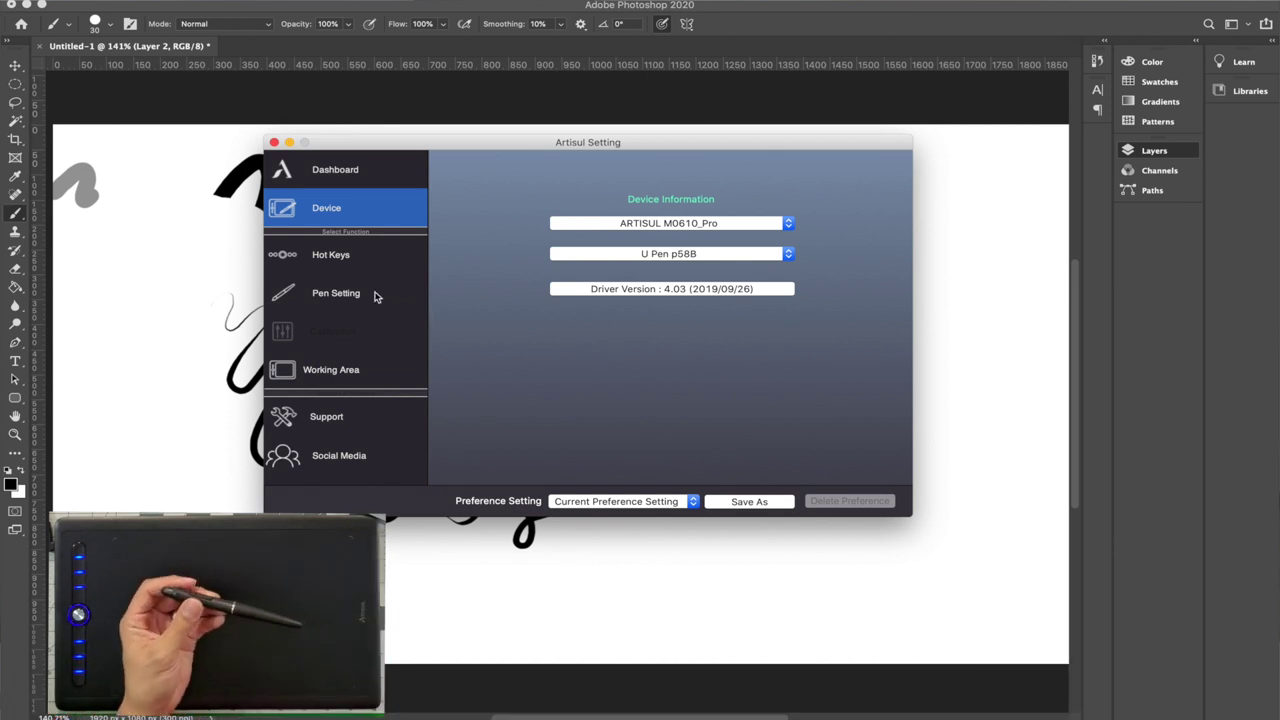
pyautogui.click(340, 294)
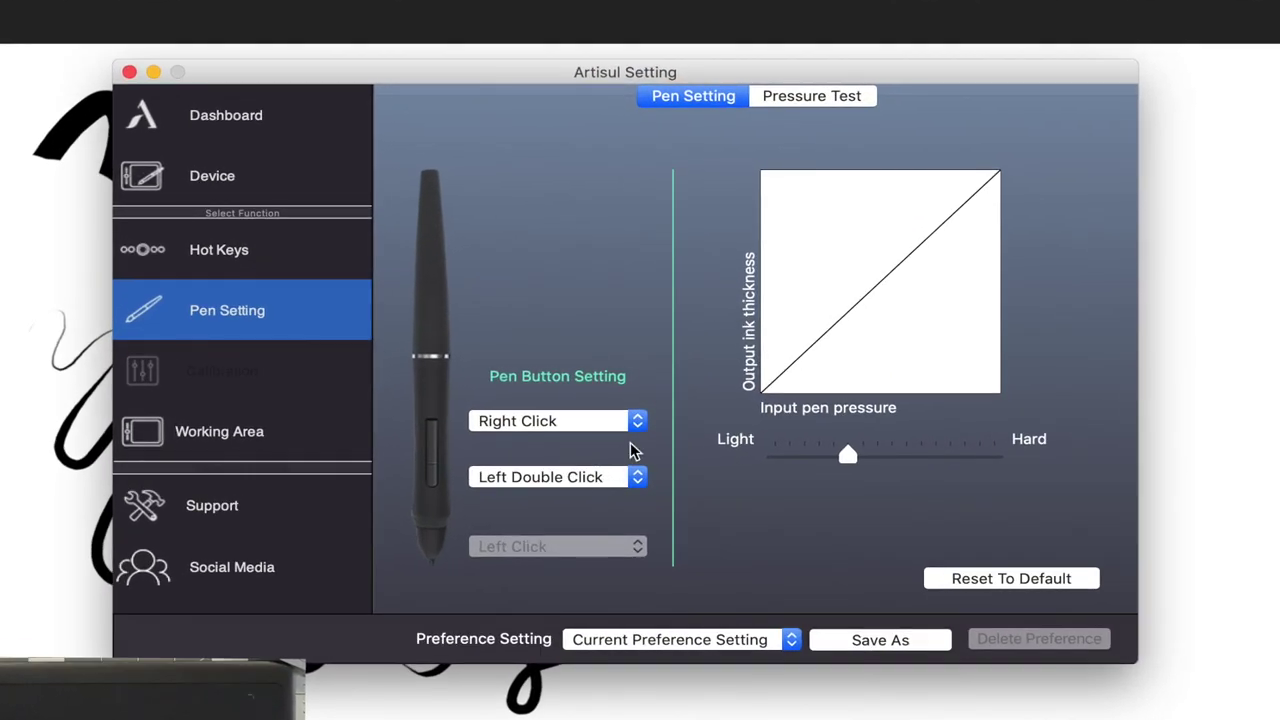
pyautogui.click(633, 424)
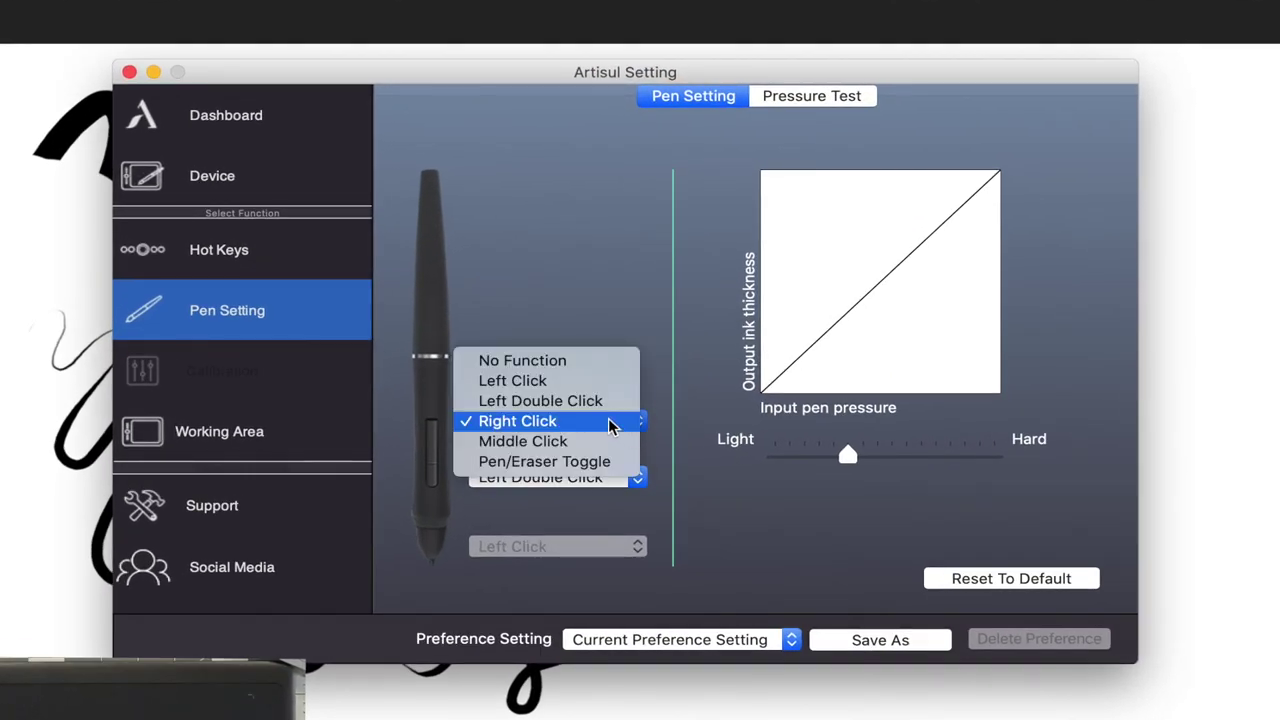
pyautogui.click(581, 464)
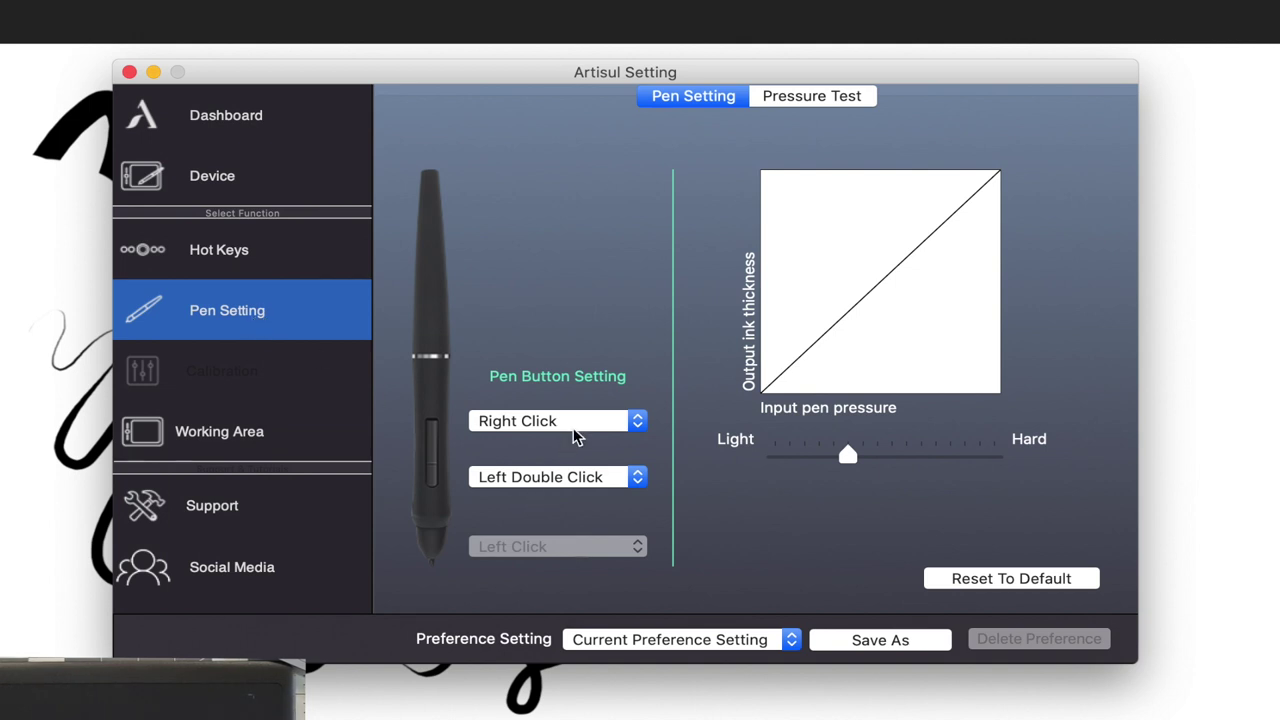
pyautogui.click(603, 422)
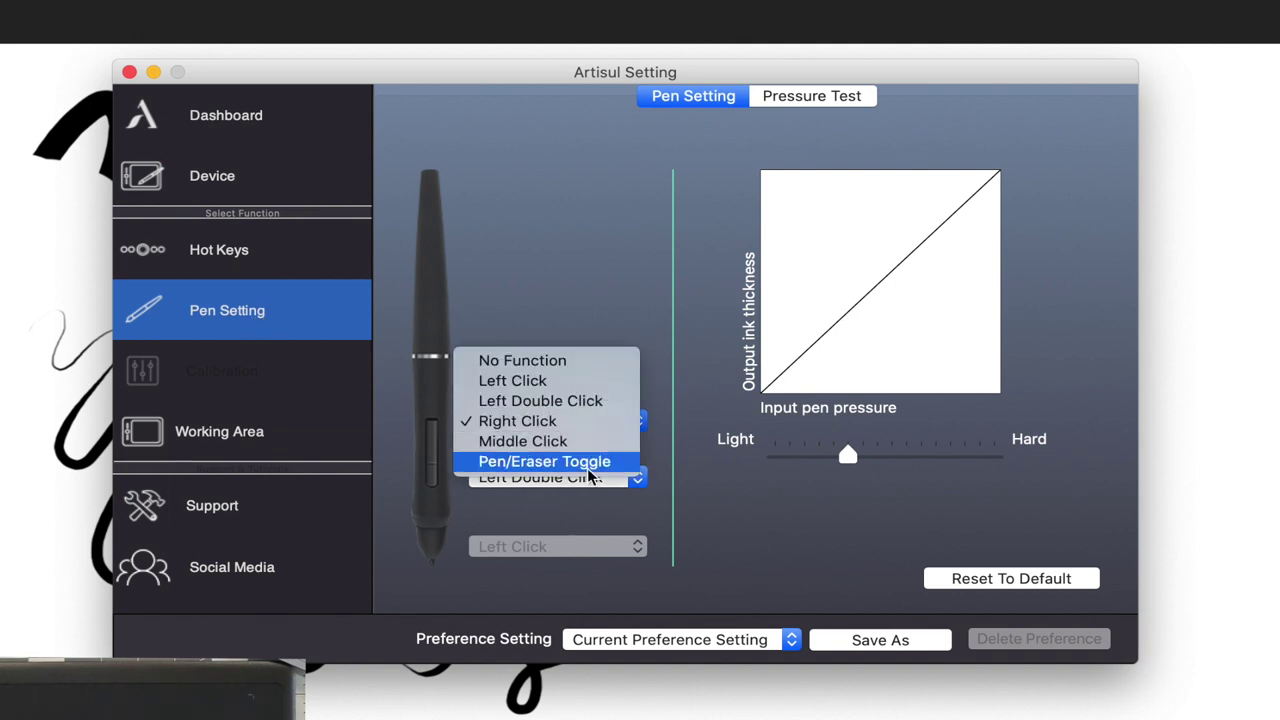
pyautogui.click(544, 465)
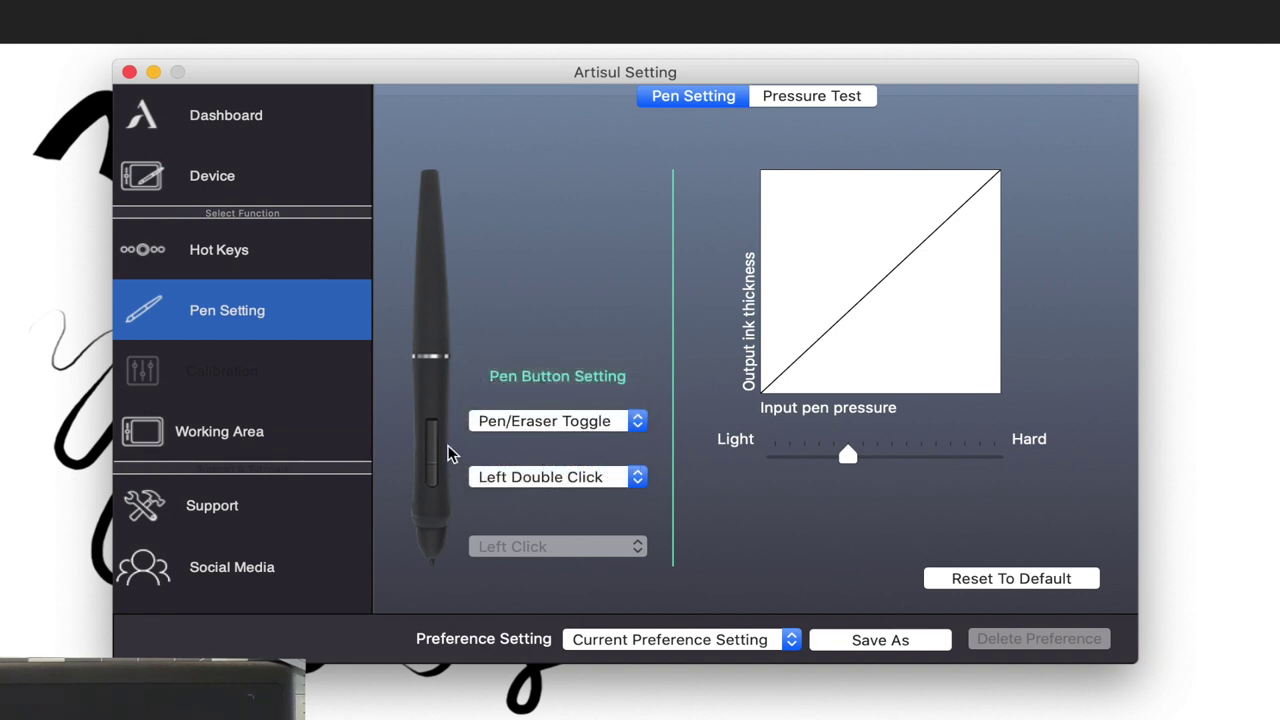
pyautogui.click(512, 485)
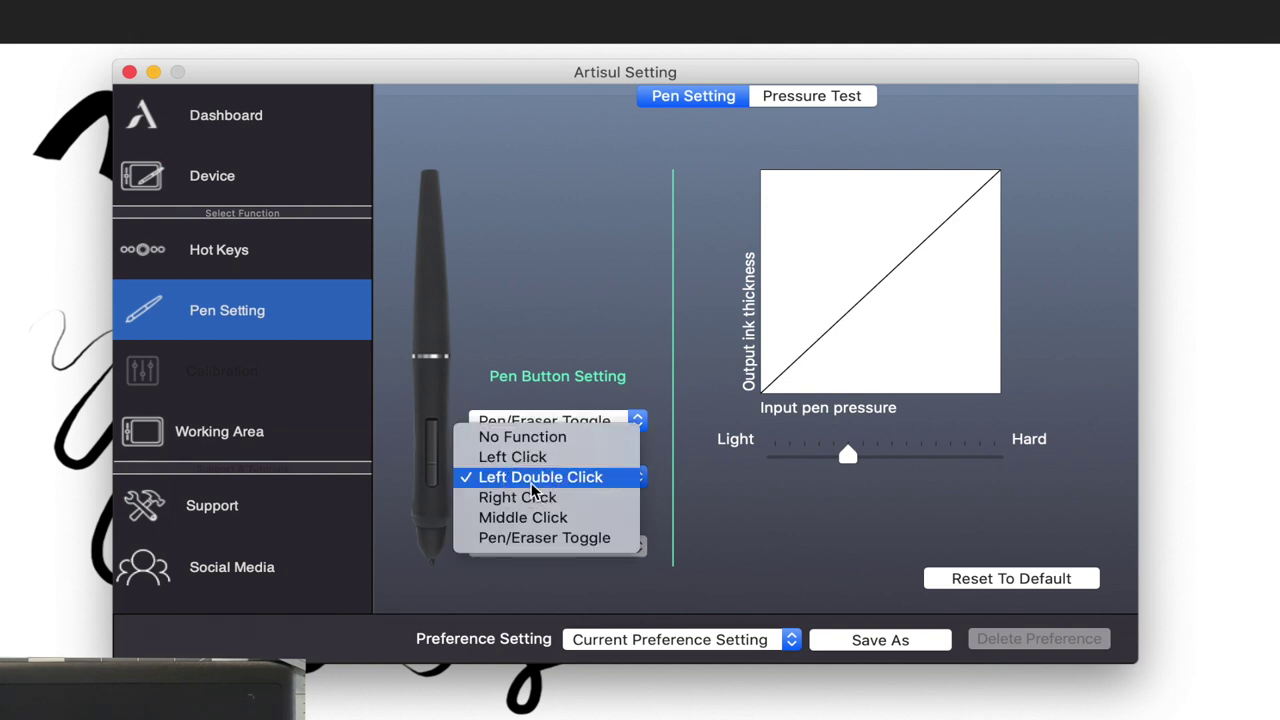
pyautogui.click(567, 540)
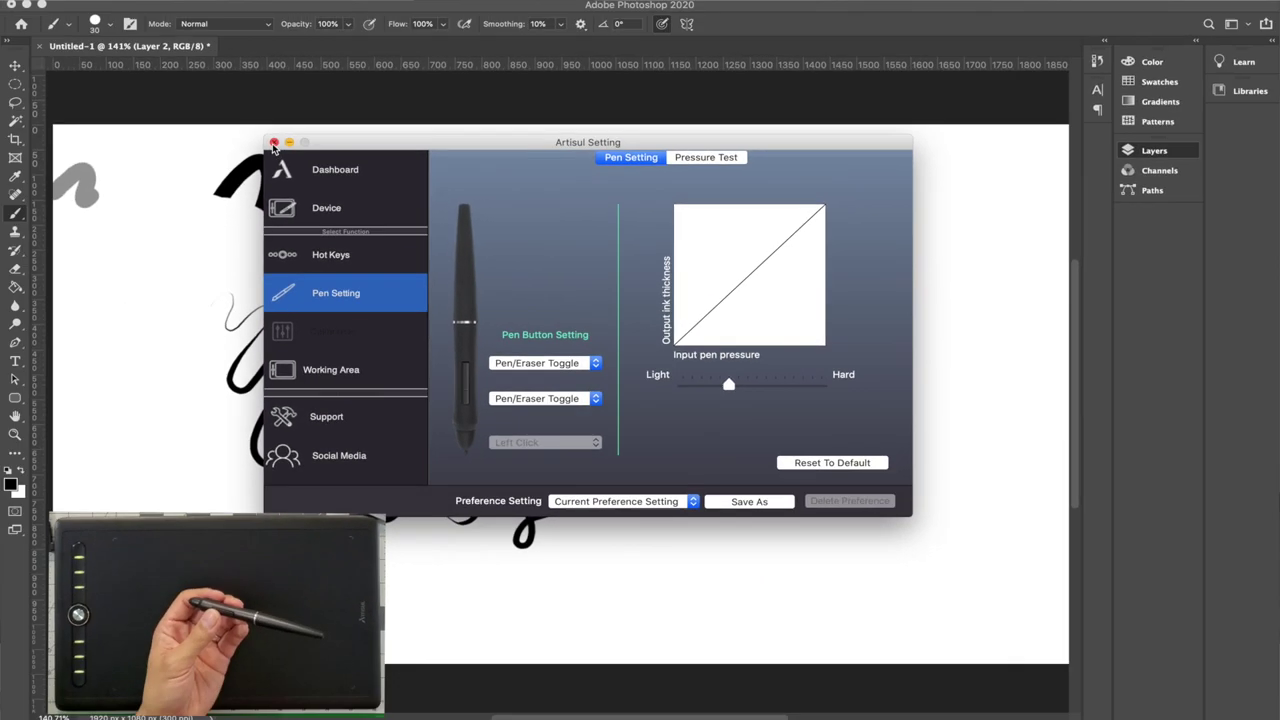
pyautogui.press('super+q')
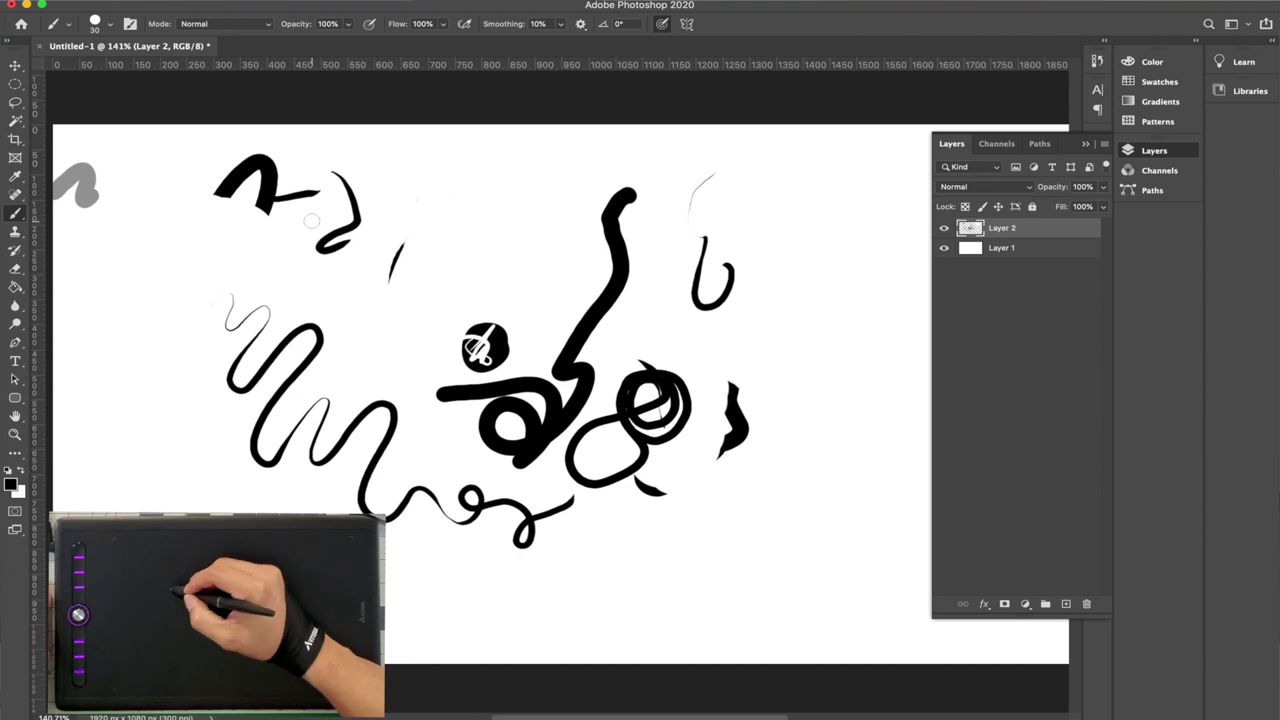
# Step: Toggle to the eraser to erase parts of the upper-left and wavy strokes, then repaint
pyautogui.moveTo(320, 209)
pyautogui.mouseDown()
pyautogui.moveTo(337, 229)
pyautogui.moveTo(330, 190)
pyautogui.moveTo(320, 243)
pyautogui.moveTo(366, 243)
pyautogui.moveTo(349, 243)
pyautogui.moveTo(324, 279)
pyautogui.mouseUp()
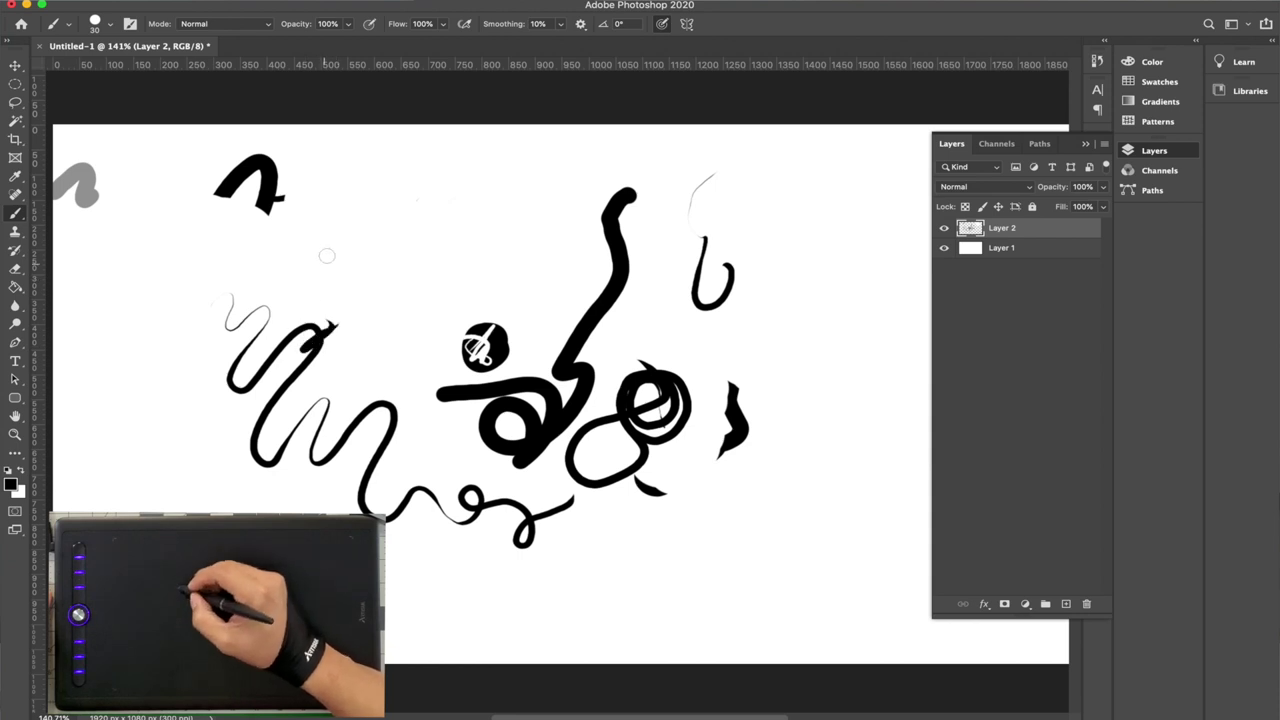
pyautogui.moveTo(369, 216)
pyautogui.mouseDown()
pyautogui.moveTo(380, 177)
pyautogui.moveTo(366, 214)
pyautogui.mouseUp()
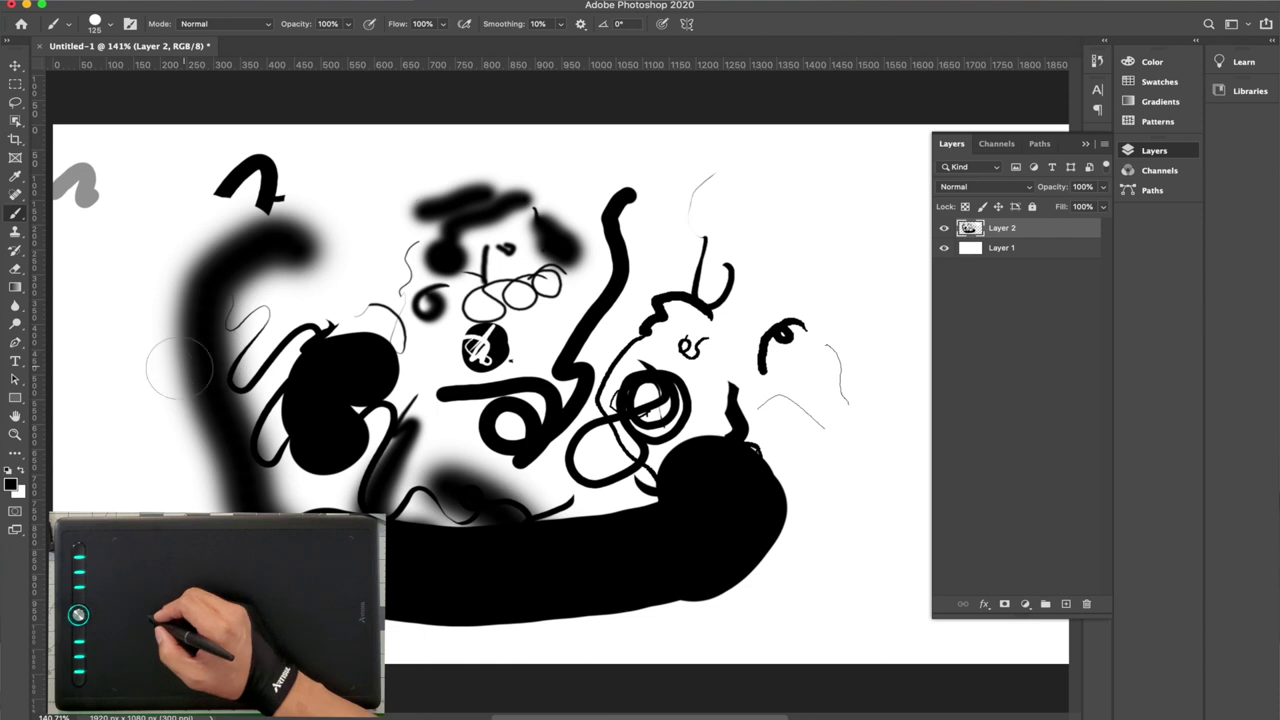
# Step: Set the foreground colour to pure red (ff0000) and paint a red stroke across the canvas middle
pyautogui.click(10, 484)
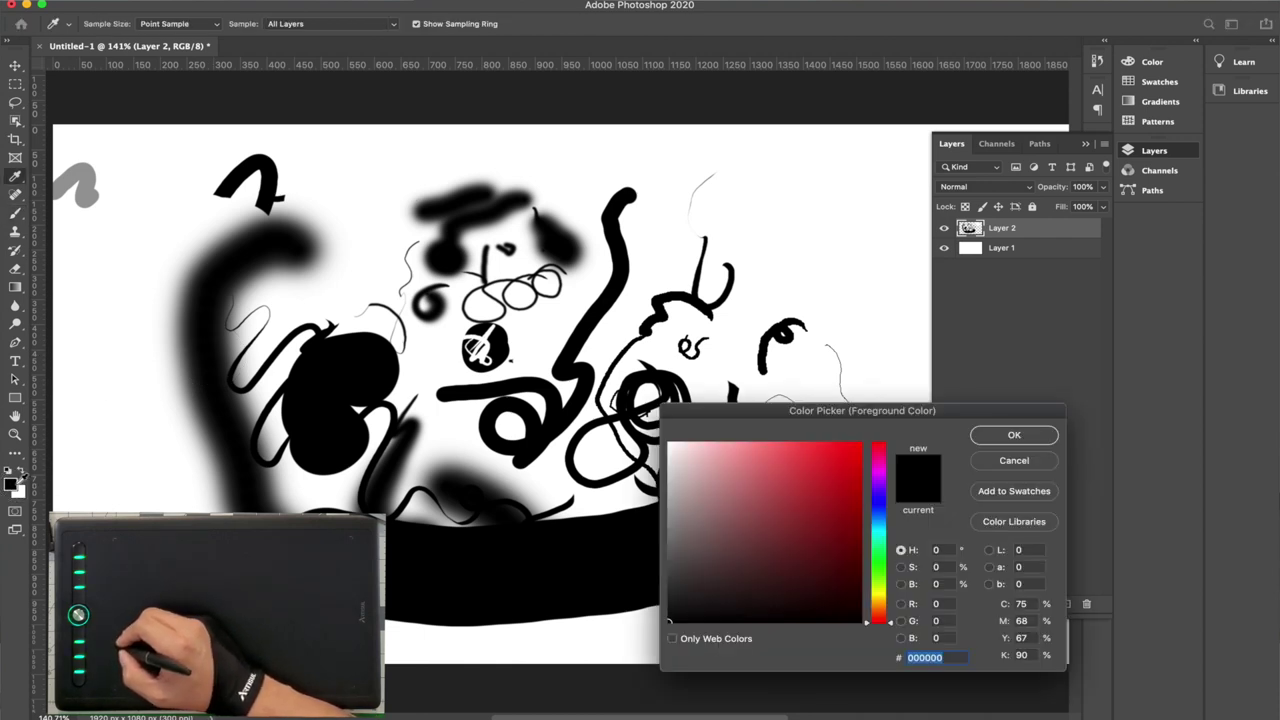
pyautogui.moveTo(673, 443)
pyautogui.mouseDown()
pyautogui.moveTo(756, 460)
pyautogui.moveTo(850, 437)
pyautogui.moveTo(922, 443)
pyautogui.mouseUp()
pyautogui.click(1013, 435)
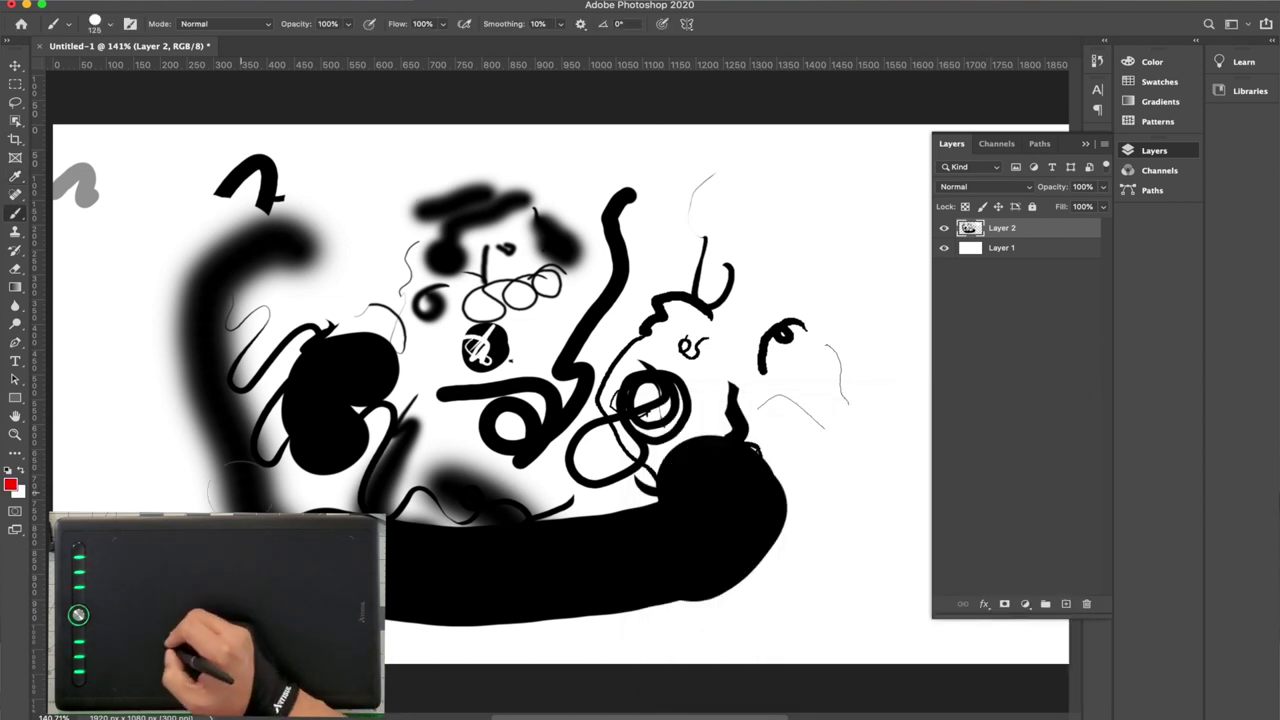
pyautogui.click(10, 484)
pyautogui.click(95, 457)
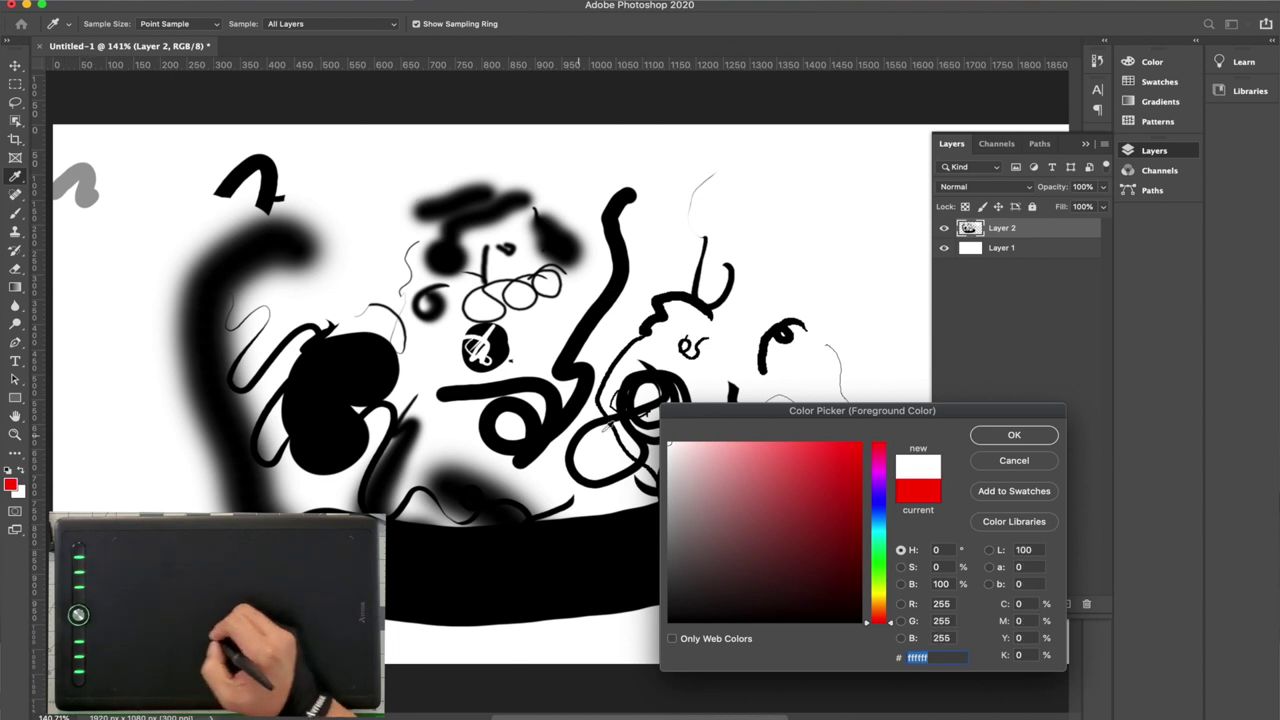
pyautogui.moveTo(757, 464); pyautogui.dragTo(858, 443)
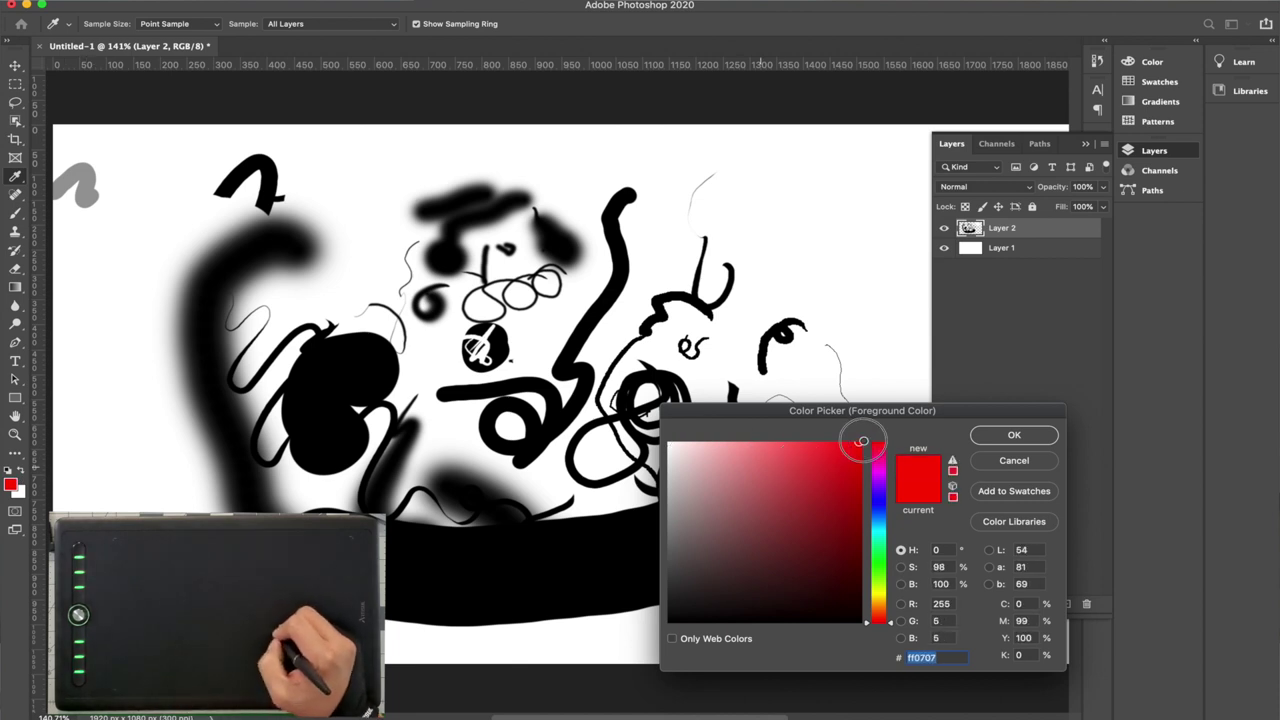
pyautogui.click(1014, 435)
pyautogui.moveTo(627, 388)
pyautogui.mouseDown()
pyautogui.moveTo(390, 440)
pyautogui.moveTo(345, 365)
pyautogui.mouseUp()
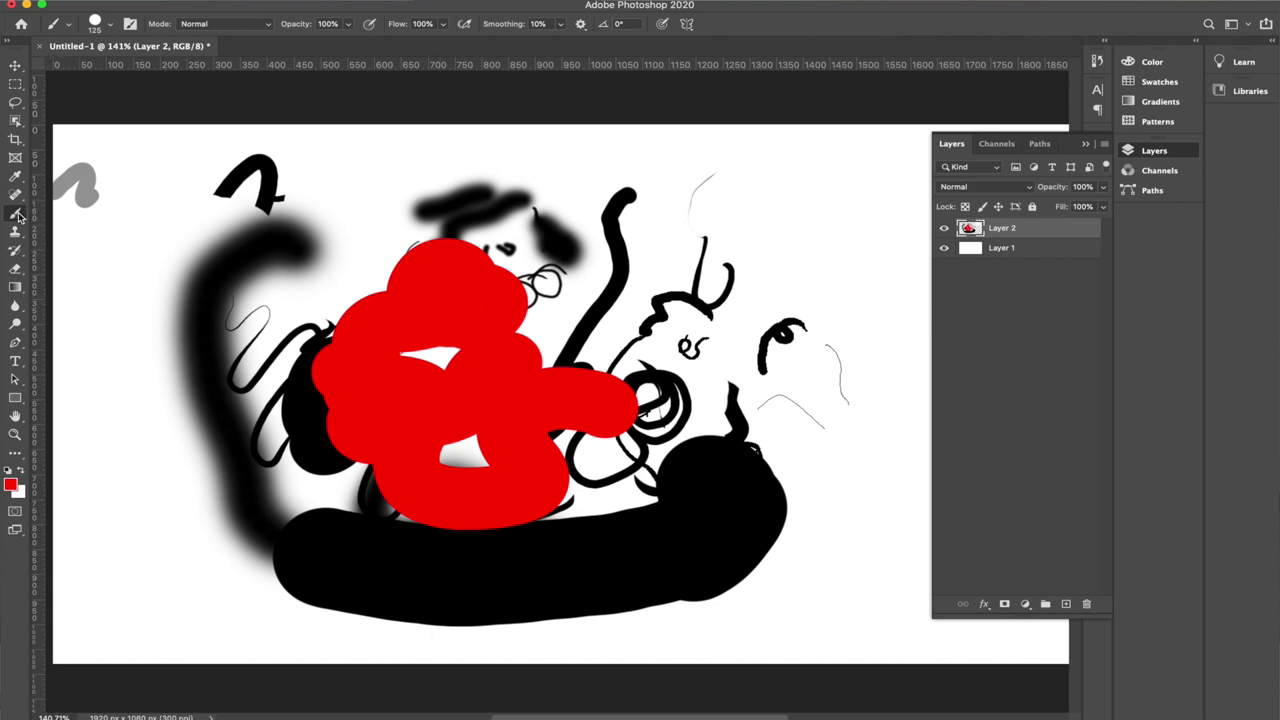
# Step: Reset the brush to its default settings from the Tool Preset picker's gear menu
pyautogui.click(69, 28)
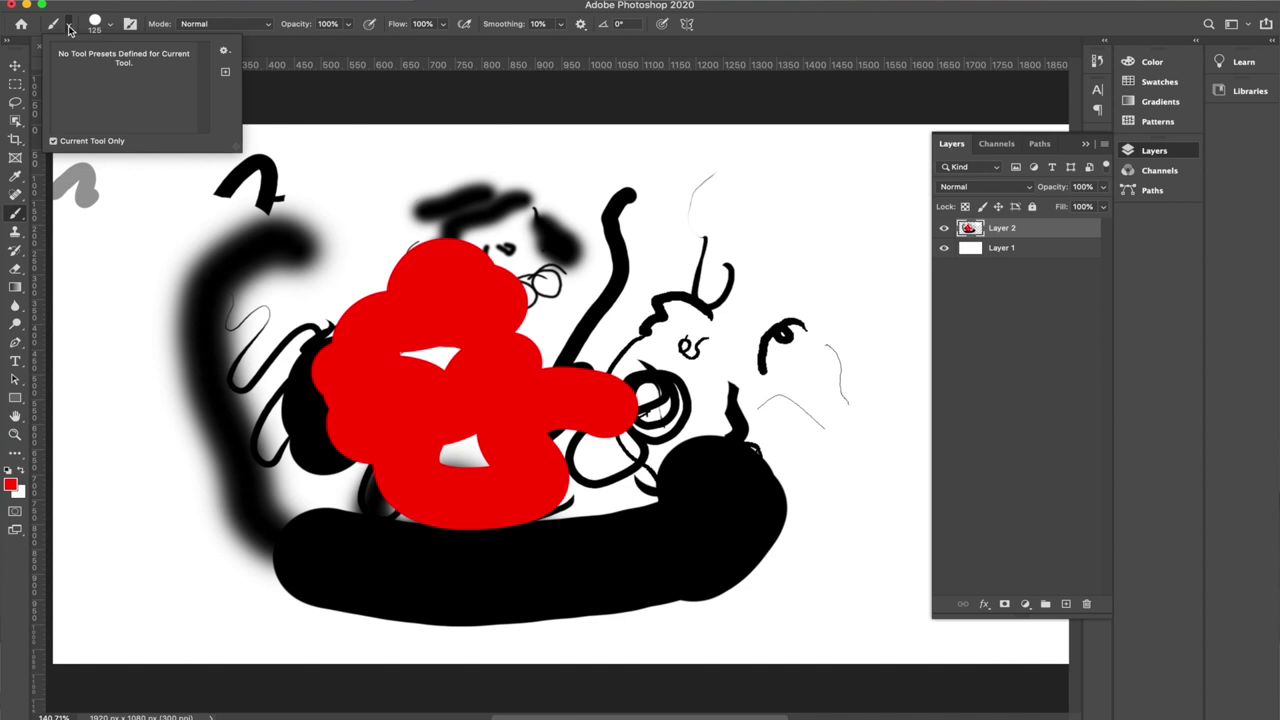
pyautogui.click(225, 52)
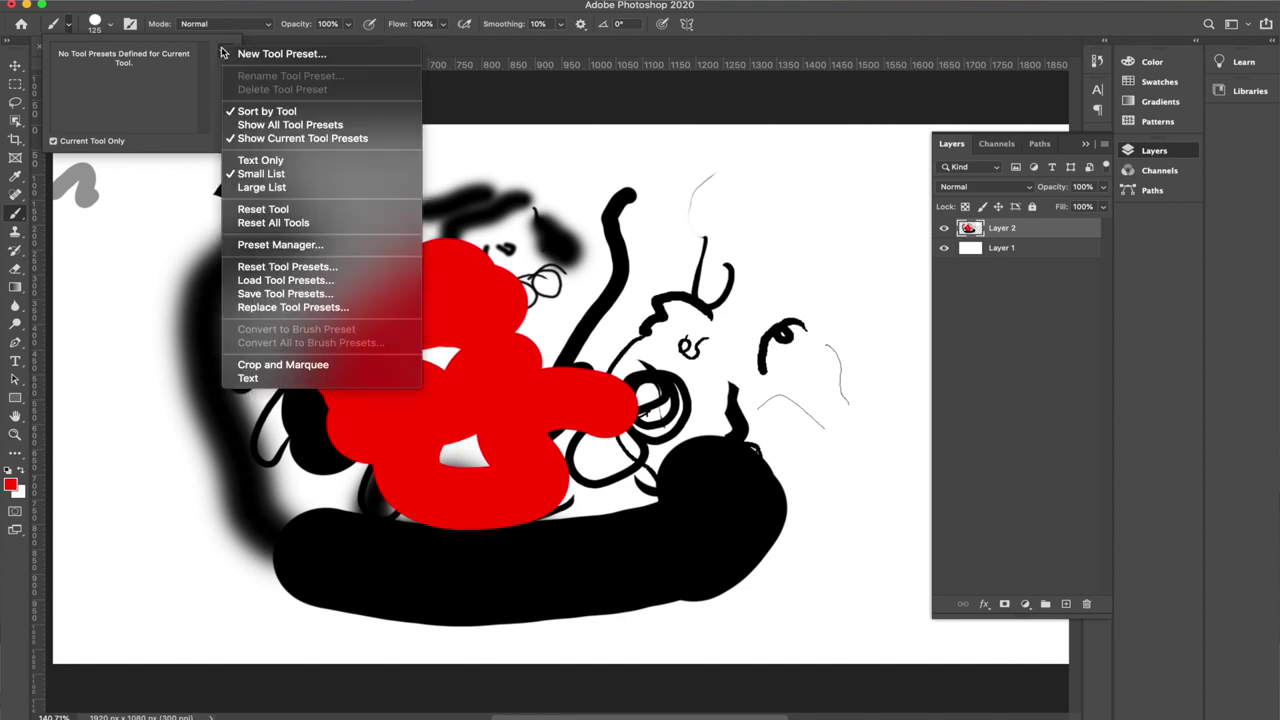
pyautogui.click(281, 213)
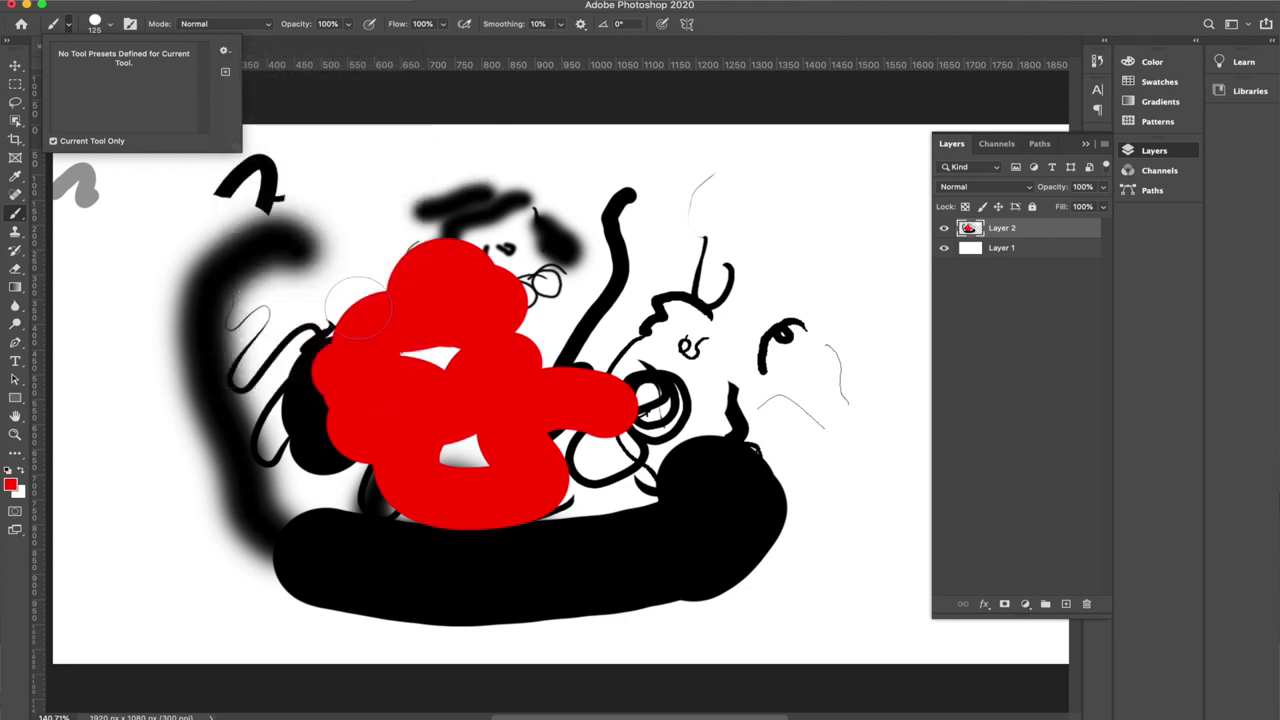
# Step: Paint red dabs, blobs and loops across the canvas, plus a thin white looping line
pyautogui.click(287, 301)
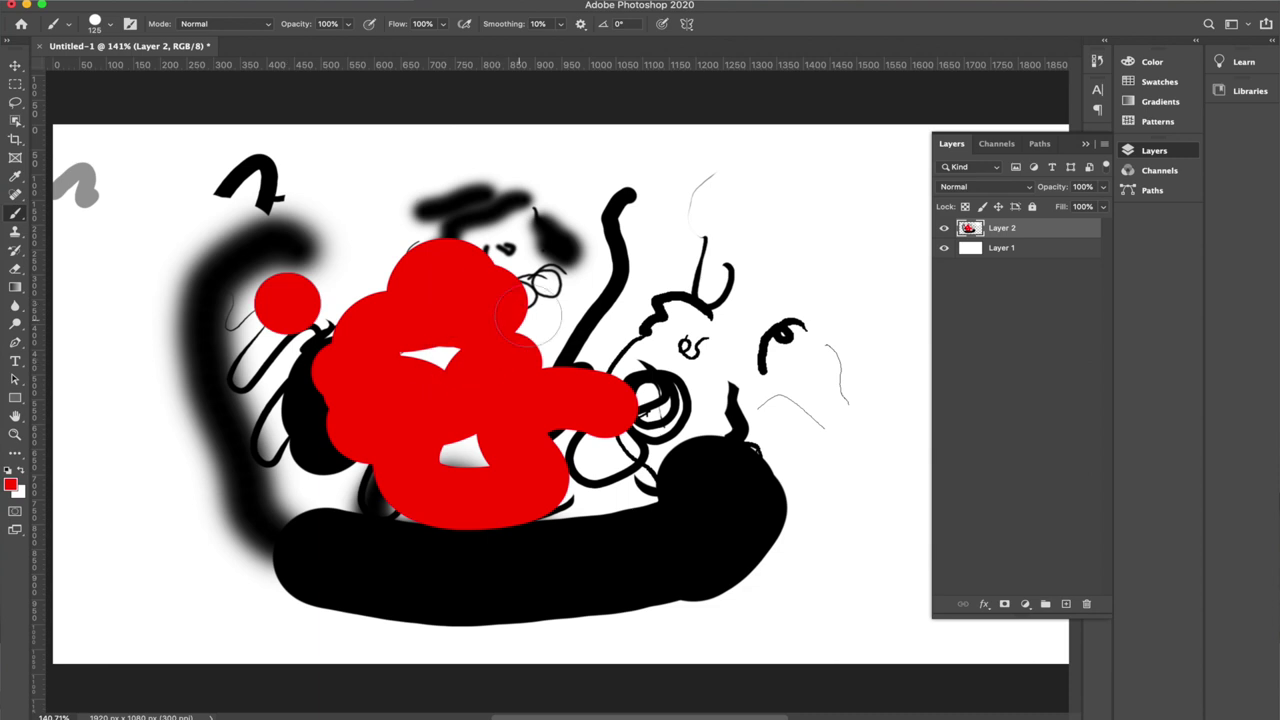
pyautogui.moveTo(528, 312)
pyautogui.mouseDown()
pyautogui.moveTo(555, 280)
pyautogui.moveTo(555, 258)
pyautogui.moveTo(533, 245)
pyautogui.moveTo(593, 240)
pyautogui.moveTo(615, 215)
pyautogui.moveTo(597, 262)
pyautogui.moveTo(660, 295)
pyautogui.moveTo(627, 250)
pyautogui.moveTo(580, 310)
pyautogui.moveTo(727, 383)
pyautogui.moveTo(680, 490)
pyautogui.moveTo(785, 287)
pyautogui.moveTo(740, 297)
pyautogui.moveTo(703, 228)
pyautogui.moveTo(737, 232)
pyautogui.moveTo(670, 197)
pyautogui.mouseUp()
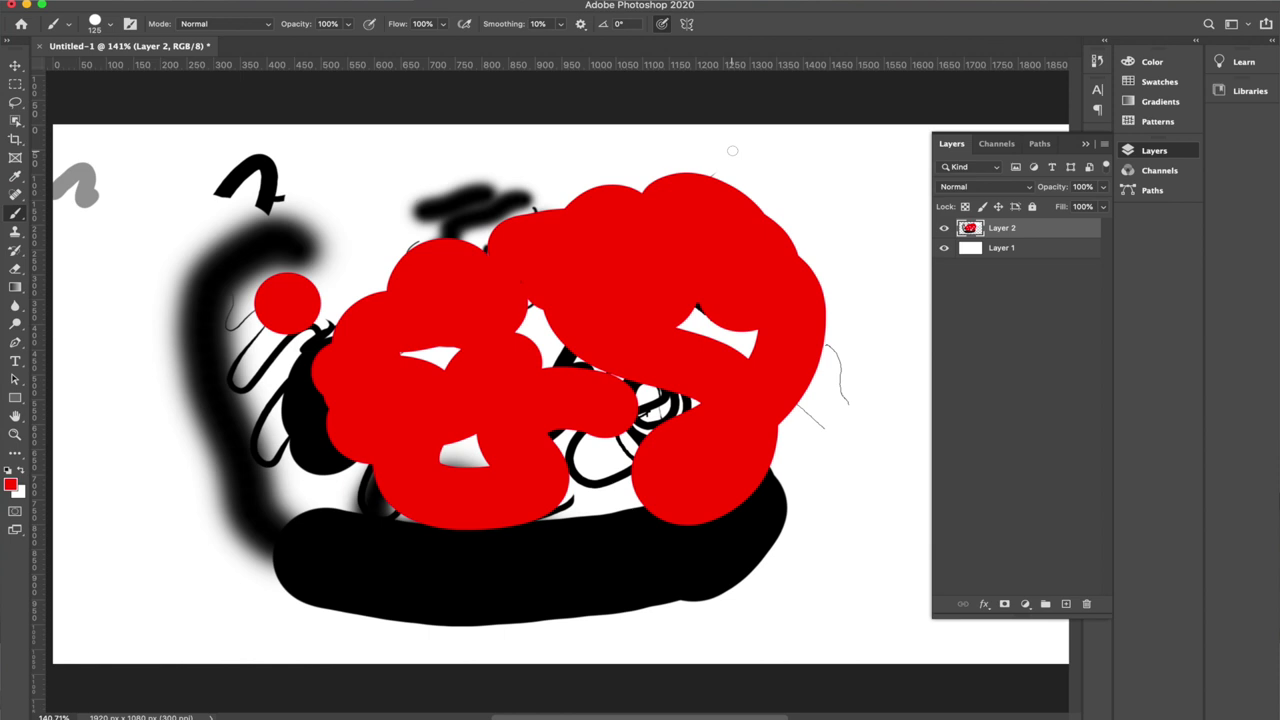
pyautogui.moveTo(800, 415); pyautogui.dragTo(212, 298)
pyautogui.moveTo(175, 430)
pyautogui.mouseDown()
pyautogui.moveTo(244, 552)
pyautogui.moveTo(270, 488)
pyautogui.moveTo(223, 515)
pyautogui.moveTo(318, 532)
pyautogui.moveTo(524, 602)
pyautogui.moveTo(618, 535)
pyautogui.moveTo(666, 530)
pyautogui.moveTo(727, 571)
pyautogui.moveTo(835, 505)
pyautogui.moveTo(817, 460)
pyautogui.moveTo(876, 410)
pyautogui.moveTo(865, 300)
pyautogui.mouseUp()
pyautogui.moveTo(755, 187)
pyautogui.mouseDown()
pyautogui.moveTo(650, 148)
pyautogui.moveTo(511, 162)
pyautogui.moveTo(172, 320)
pyautogui.mouseUp()
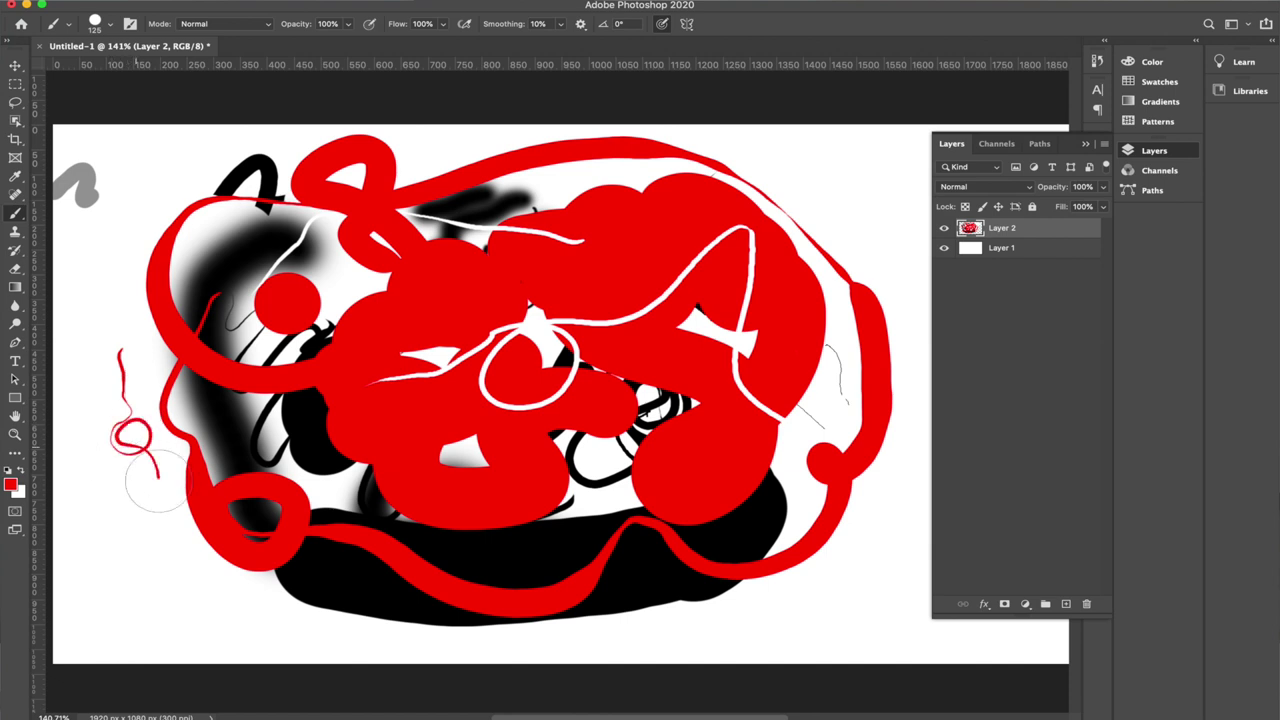
pyautogui.moveTo(158, 470)
pyautogui.mouseDown()
pyautogui.moveTo(148, 536)
pyautogui.moveTo(185, 514)
pyautogui.moveTo(162, 538)
pyautogui.mouseUp()
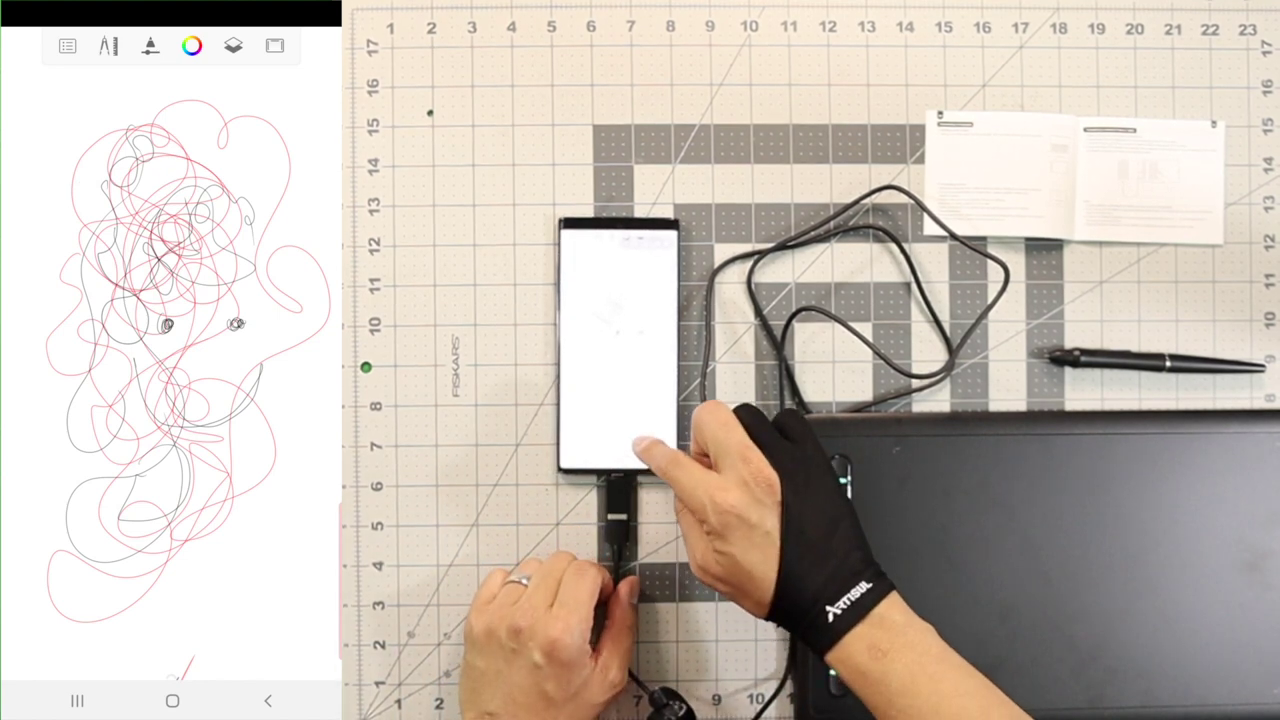
# Step: Clear all the red and black scribbles from the SketchBook canvas and return to drawing view
pyautogui.click(171, 665)
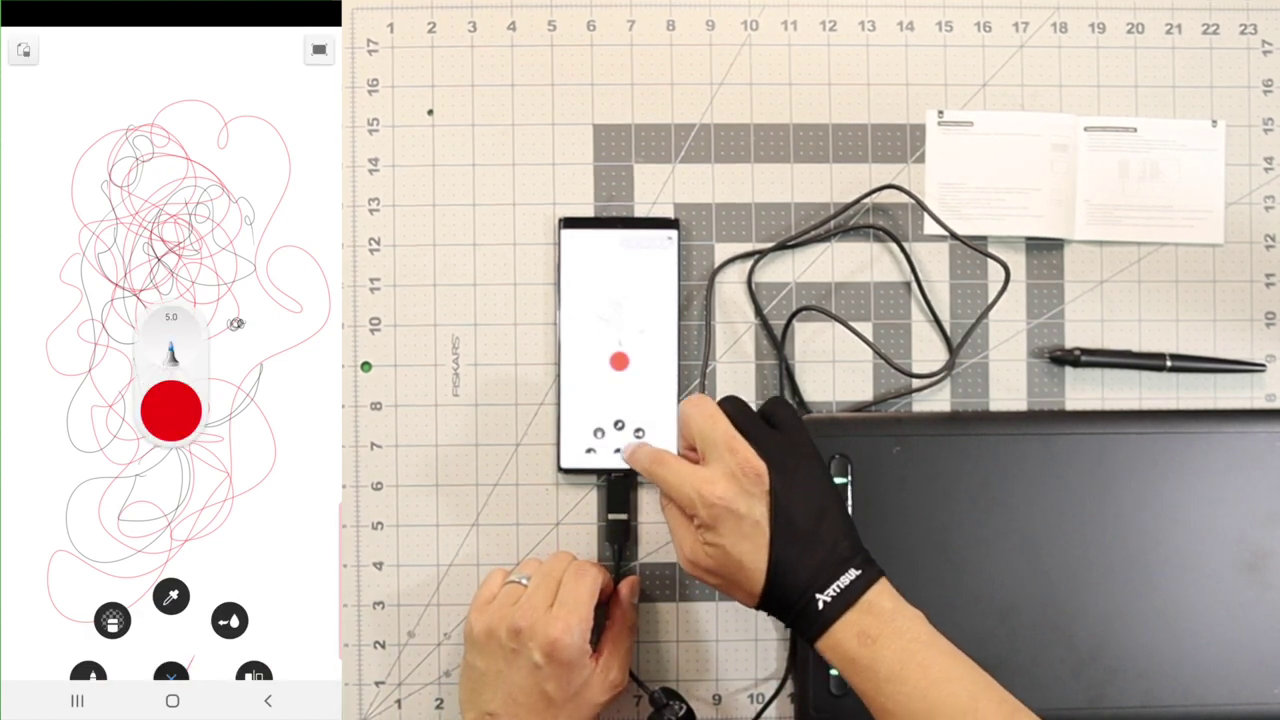
pyautogui.click(171, 672)
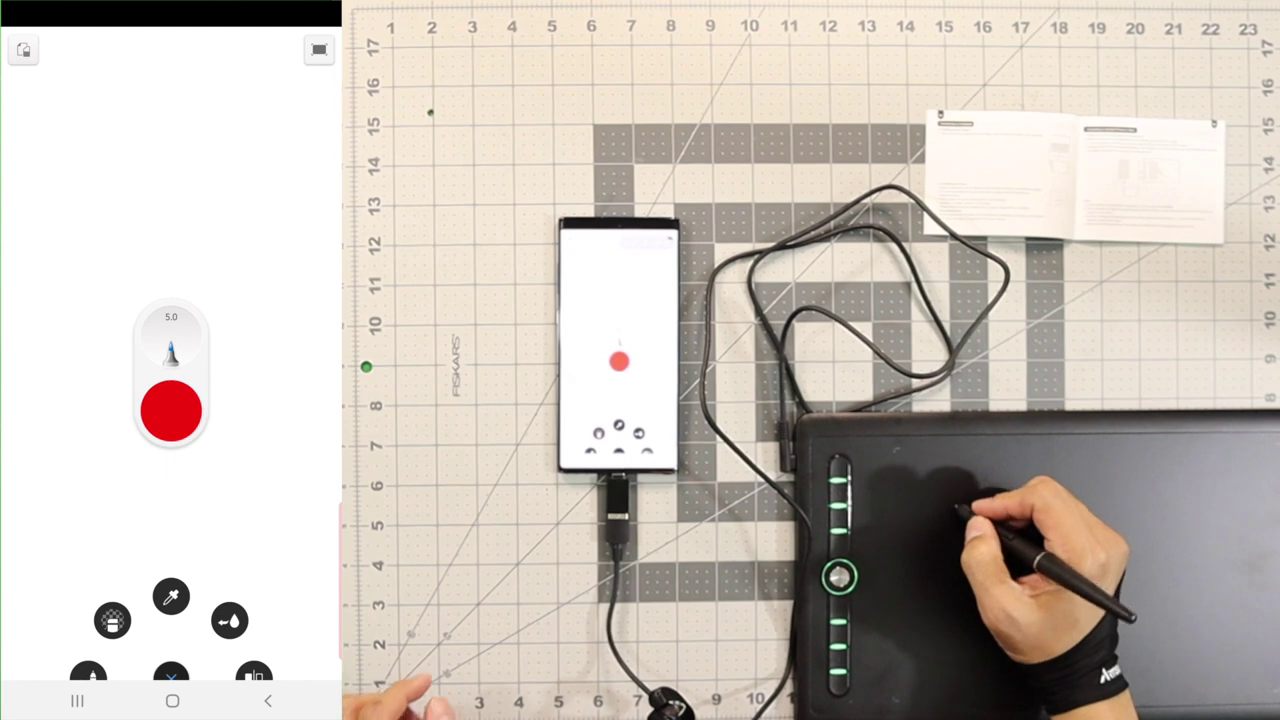
pyautogui.click(112, 620)
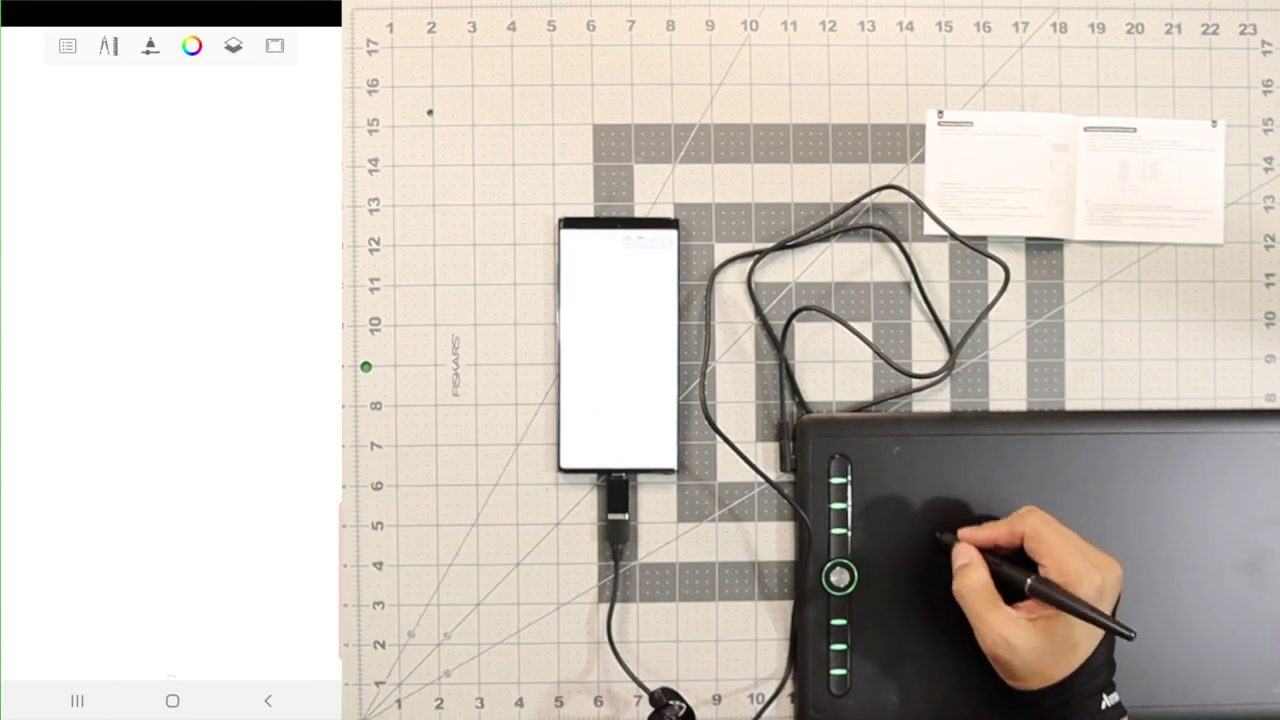